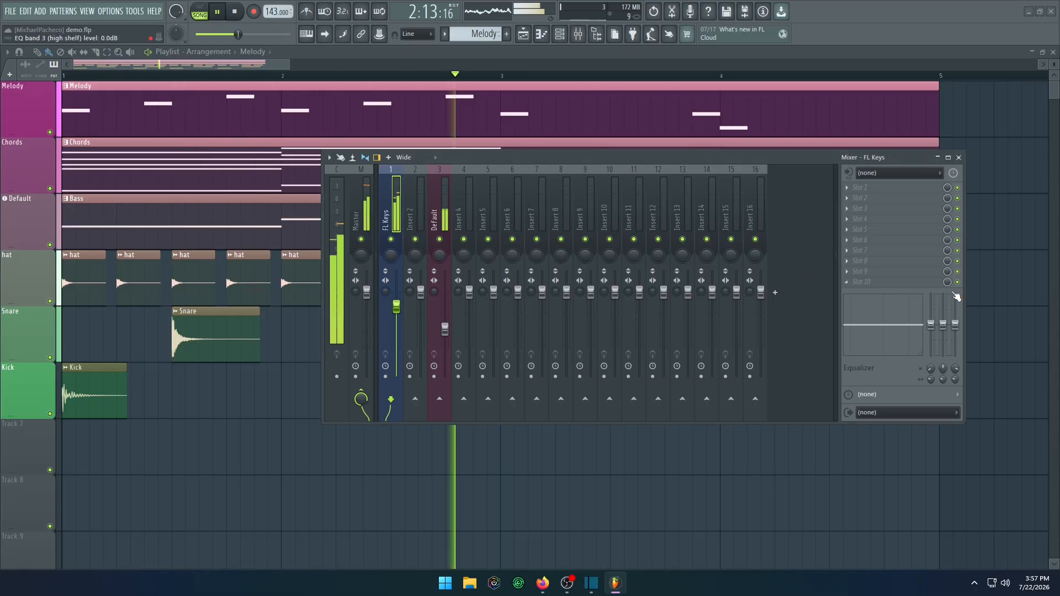
# - Change band 1 of Fruity Parametric EQ 2 on the FL Keys mixer track to high pass and raise its cutoff frequency
pyautogui.moveTo(963, 287); pyautogui.dragTo(600, 287)
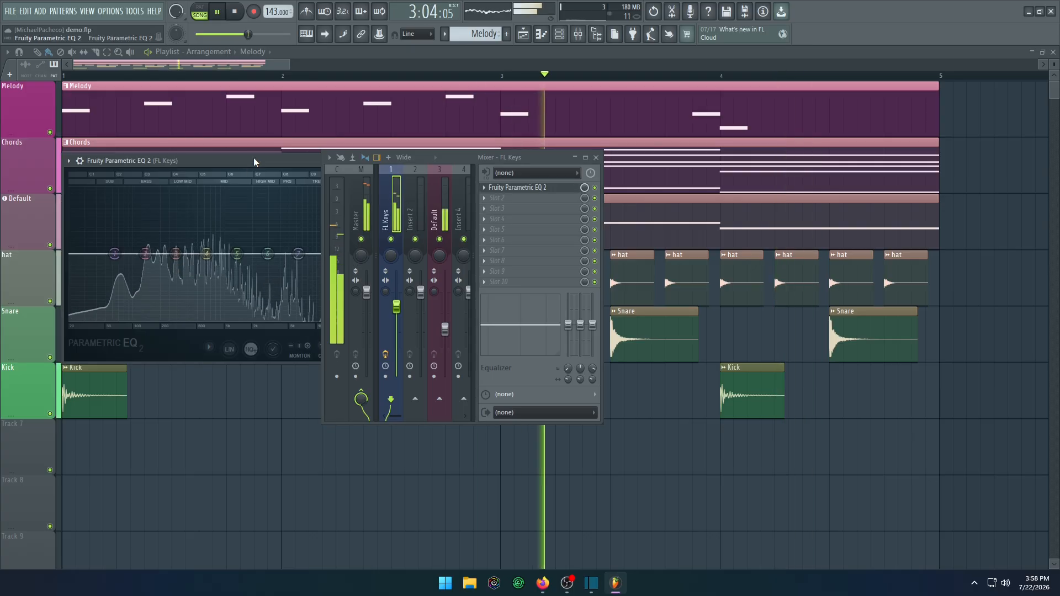
pyautogui.moveTo(253, 160); pyautogui.dragTo(313, 159)
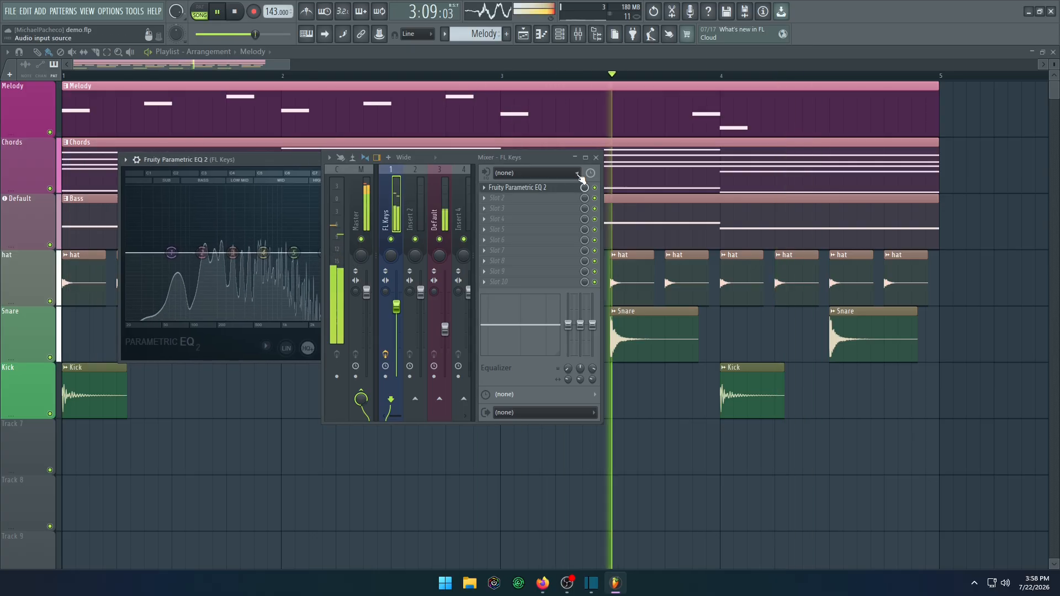
pyautogui.rightClick(171, 252)
pyautogui.moveTo(191, 281)
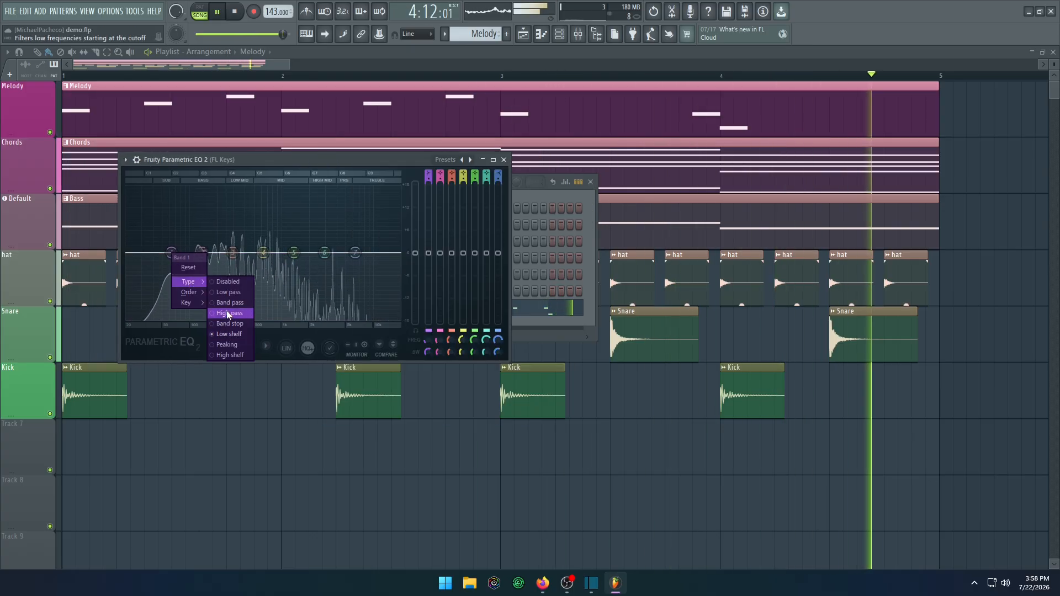
pyautogui.click(227, 315)
pyautogui.moveTo(176, 254); pyautogui.dragTo(255, 257)
pyautogui.scroll(-3, 255, 257)
pyautogui.moveTo(189, 252); pyautogui.dragTo(190, 253)
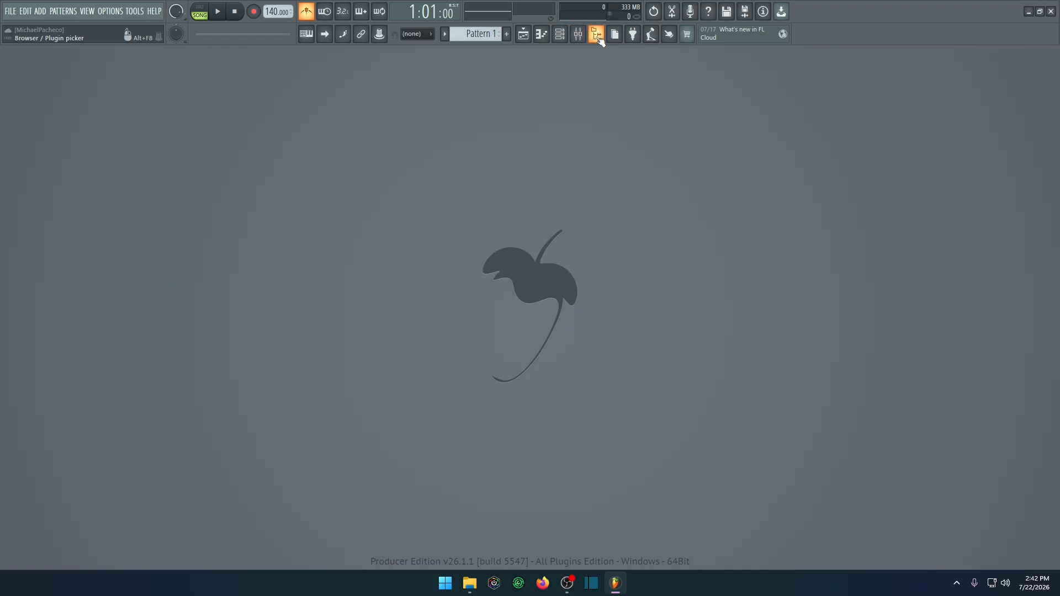
# - Open the Sampler's piano roll and draw long notes on G#5, D#5 and B5 in bar 1
pyautogui.click(524, 35)
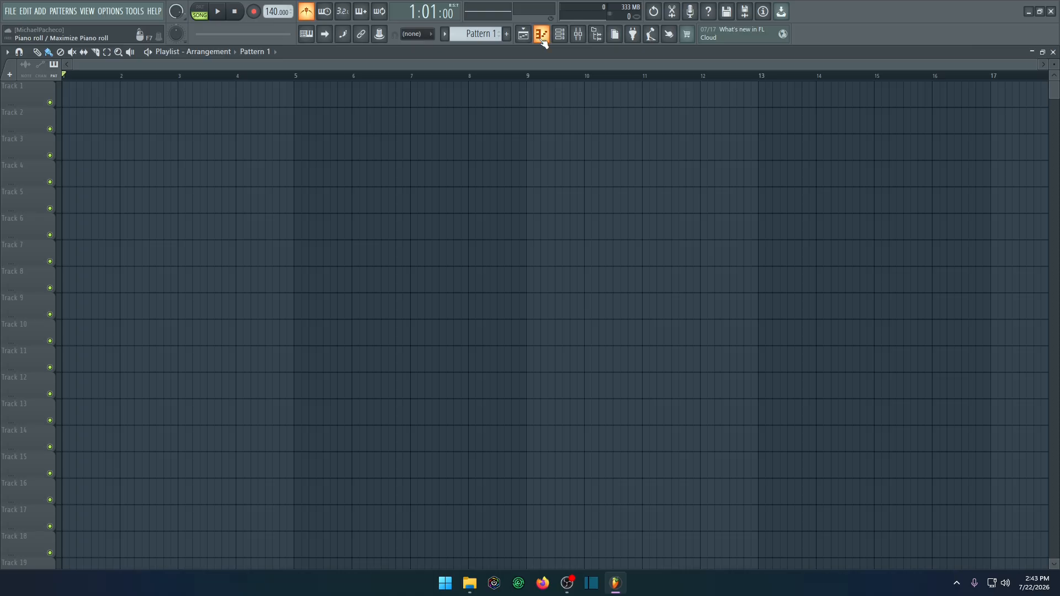
pyautogui.click(541, 35)
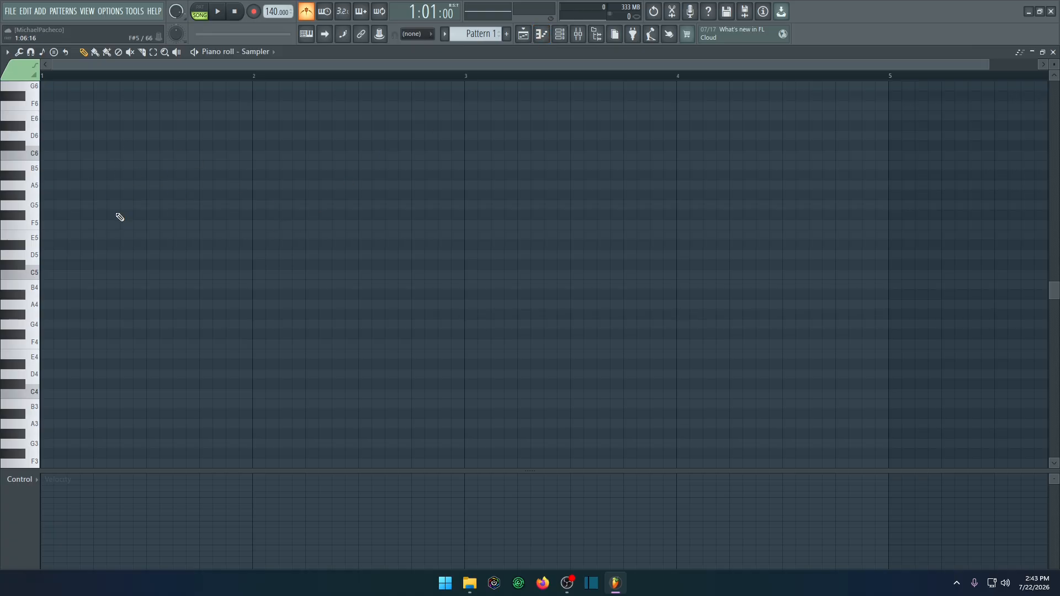
pyautogui.moveTo(78, 195); pyautogui.dragTo(224, 195)
pyautogui.click(63, 245)
pyautogui.click(64, 164)
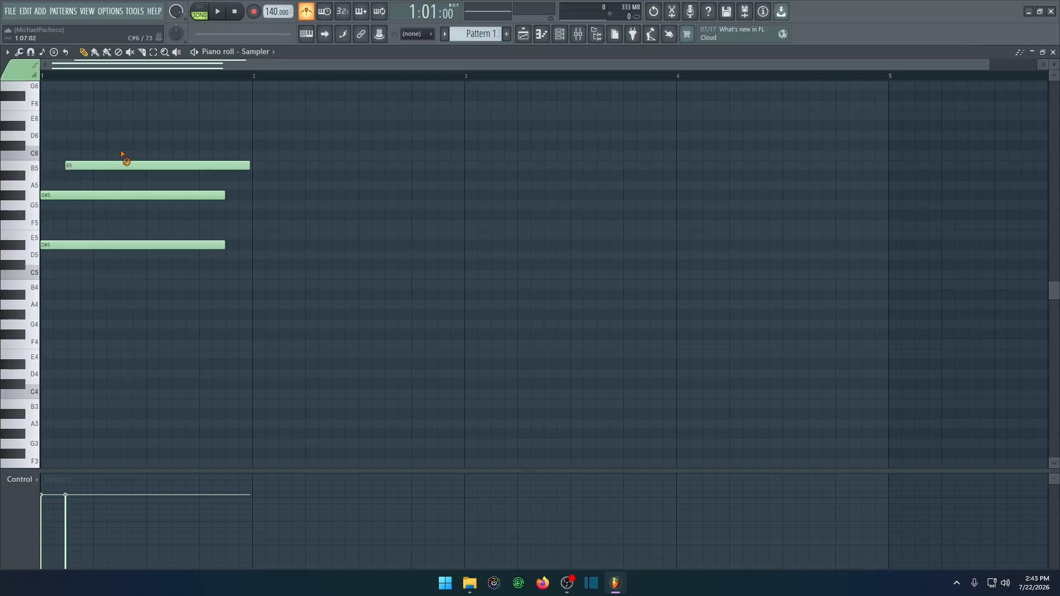
# - Delete the B5, G#5 and D#5 notes from the Sampler's piano roll
pyautogui.rightClick(123, 164)
pyautogui.rightClick(123, 195)
pyautogui.rightClick(124, 245)
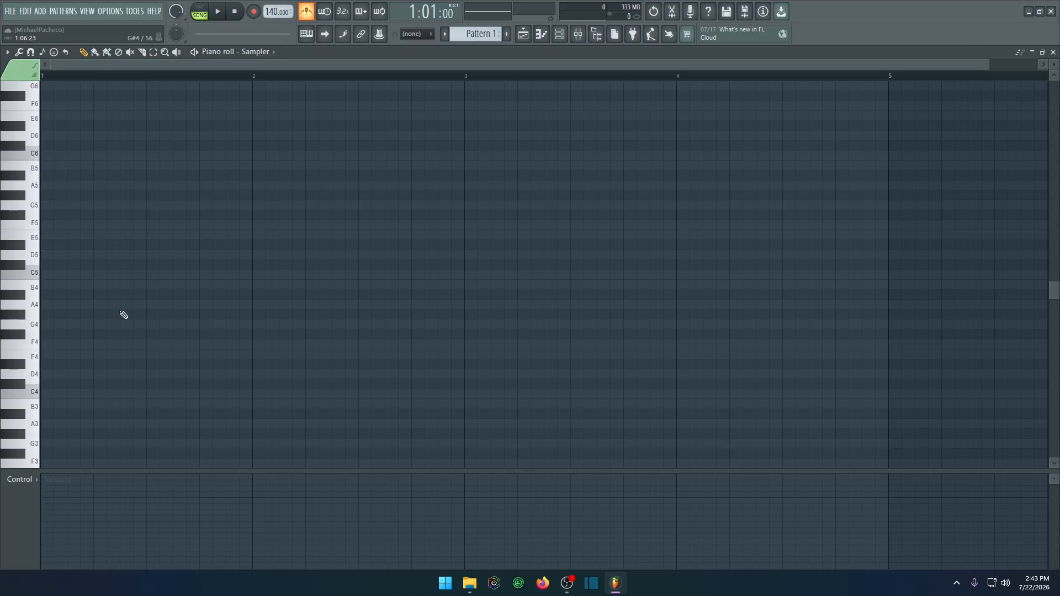
# - Draw a rising series of staggered notes on G4, A#4, C#5 and F5 starting at bar 1
pyautogui.click(33, 326)
pyautogui.click(44, 325)
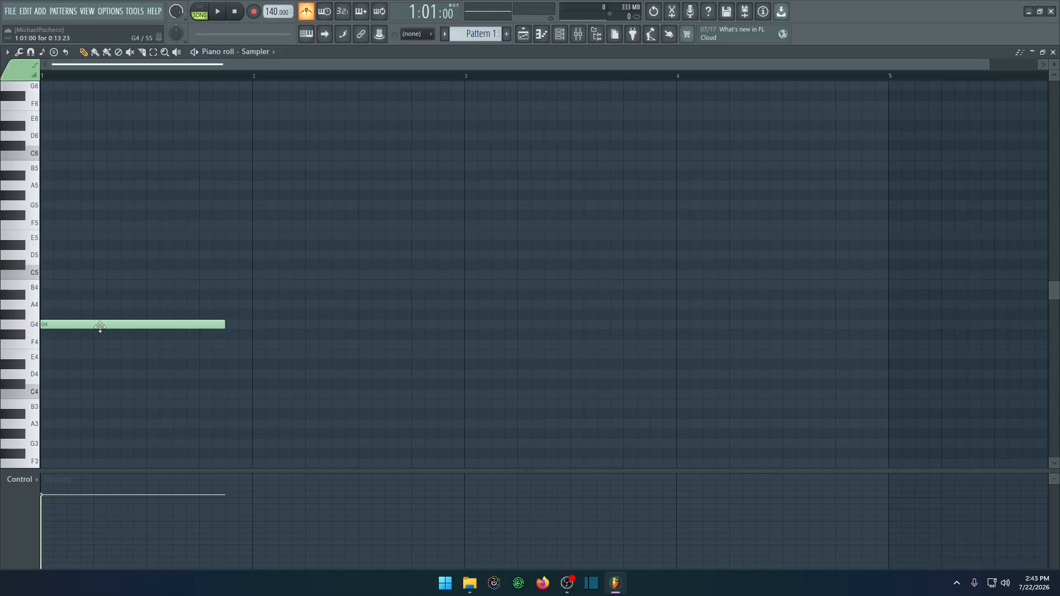
pyautogui.click(69, 294)
pyautogui.click(118, 264)
pyautogui.click(187, 225)
# - Delete the four rising notes from the Sampler's piano roll
pyautogui.rightClick(241, 224)
pyautogui.rightClick(195, 265)
pyautogui.rightClick(160, 294)
pyautogui.rightClick(126, 324)
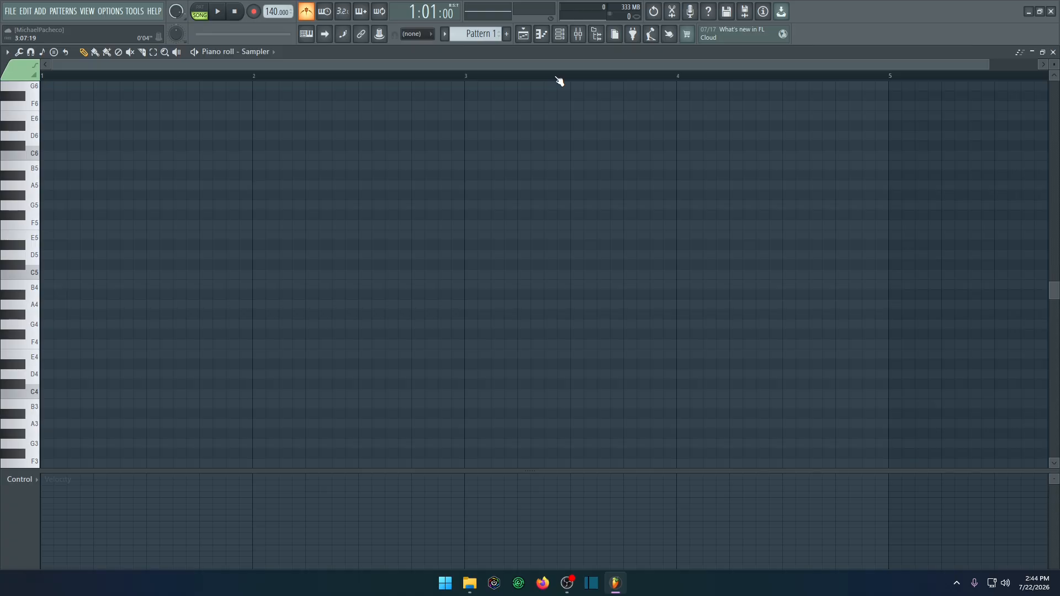
# - Draw a C#5 note at bar 1, lower its velocity slightly, and shift it to start at about 1:03
pyautogui.click(48, 265)
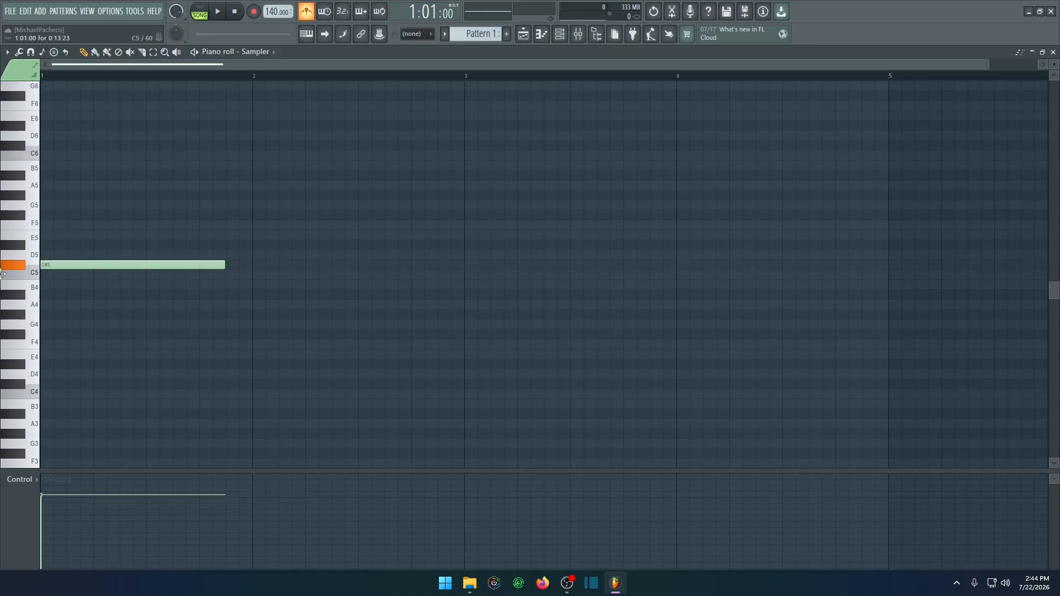
pyautogui.moveTo(48, 501); pyautogui.dragTo(49, 517)
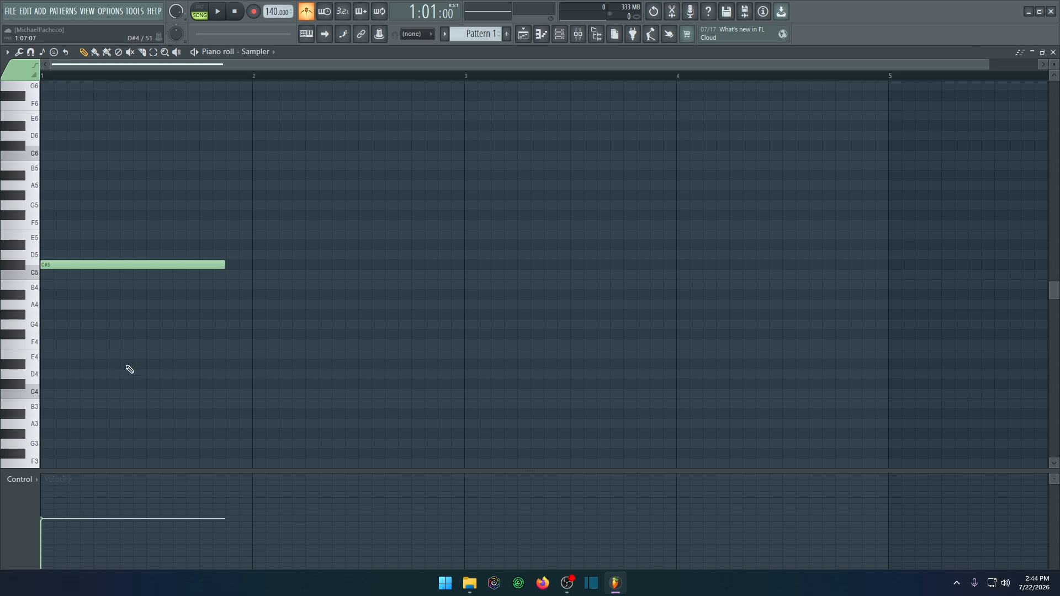
pyautogui.moveTo(123, 263); pyautogui.dragTo(163, 264)
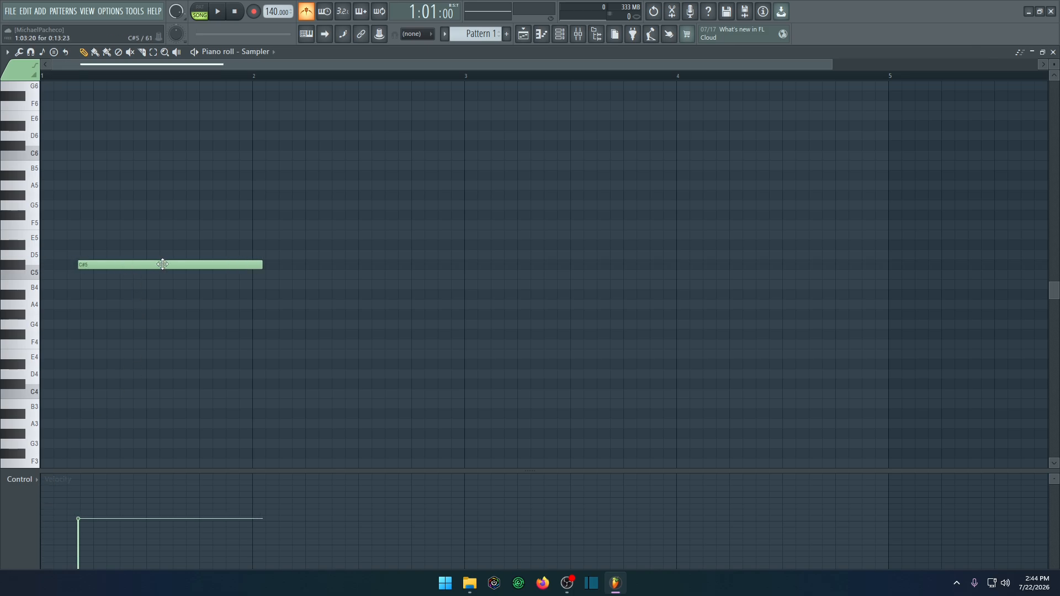
# - Close the piano roll, show the channel rack, and add an FL Keys instrument channel
pyautogui.click(541, 35)
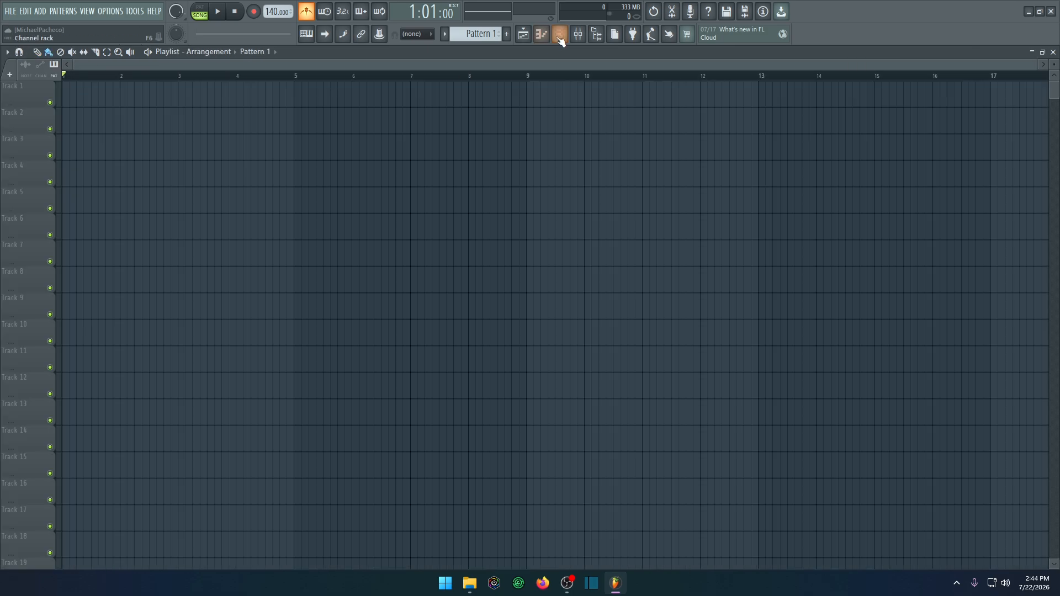
pyautogui.click(560, 38)
pyautogui.moveTo(462, 151); pyautogui.dragTo(510, 195)
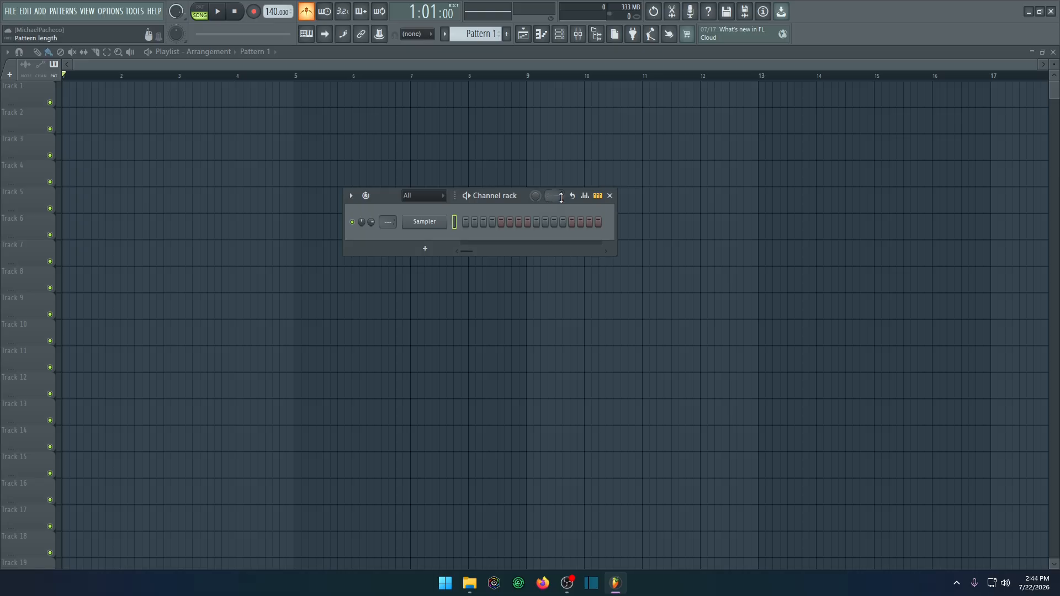
pyautogui.click(429, 257)
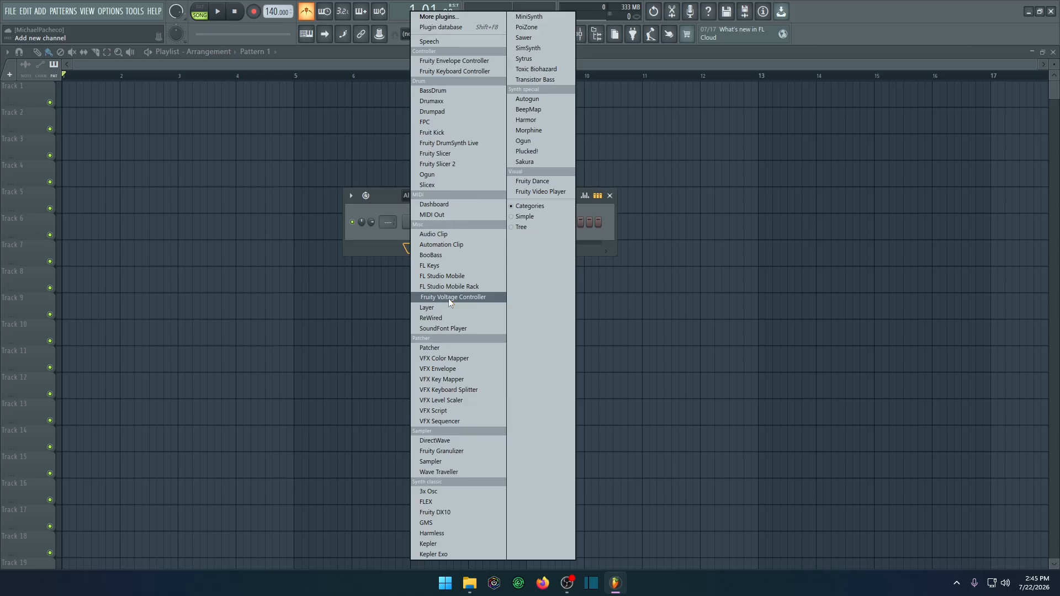
pyautogui.click(442, 267)
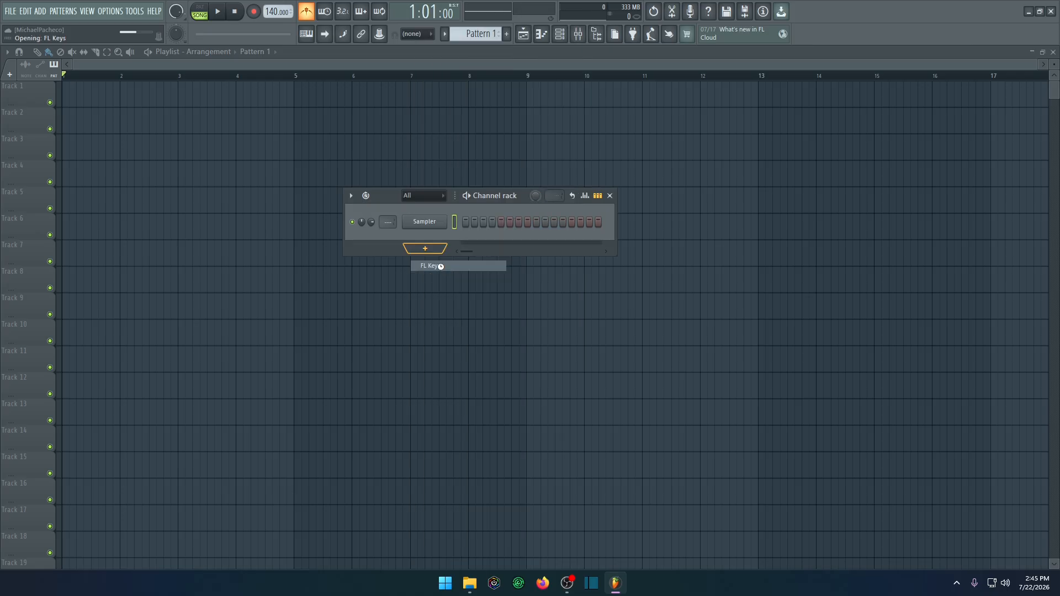
pyautogui.moveTo(390, 263); pyautogui.dragTo(447, 307)
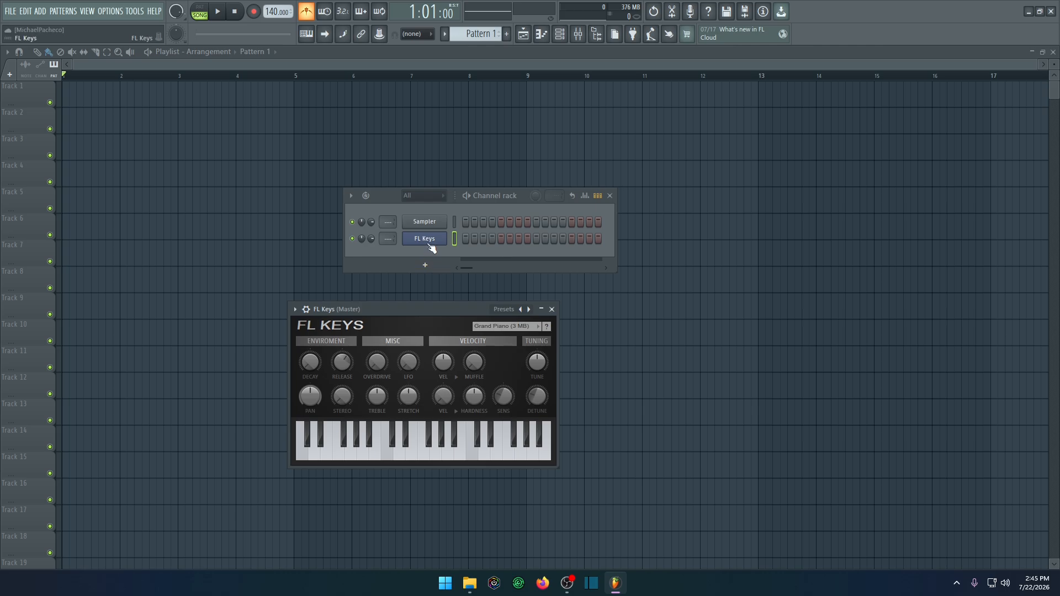
# - Audition the Grand Piano sound across the FL Keys keyboard and close the plugin window
pyautogui.moveTo(430, 310); pyautogui.dragTo(457, 299)
pyautogui.click(414, 442)
pyautogui.moveTo(414, 442); pyautogui.dragTo(552, 434)
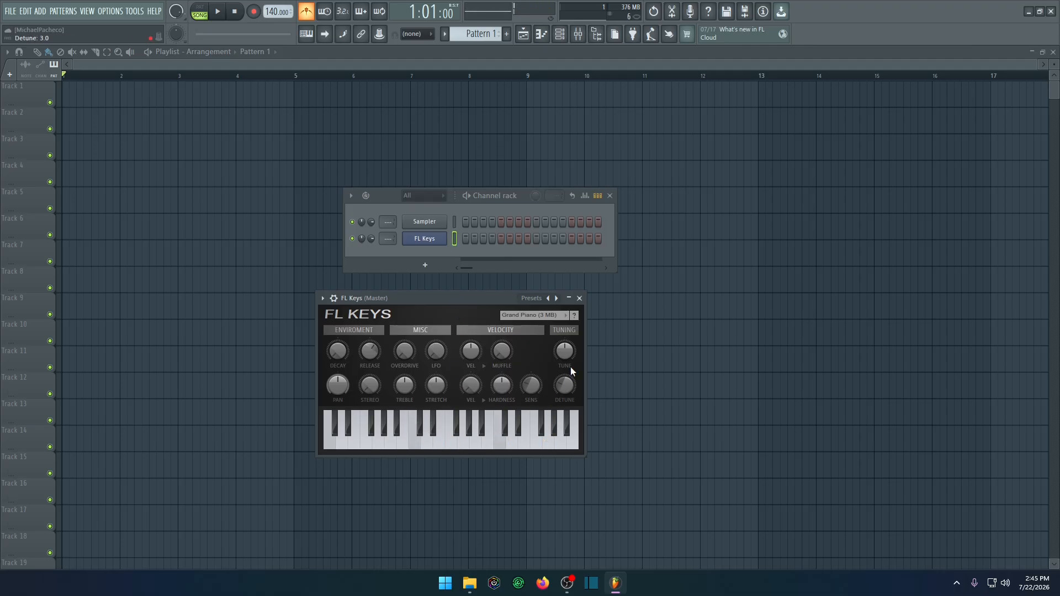
pyautogui.click(579, 298)
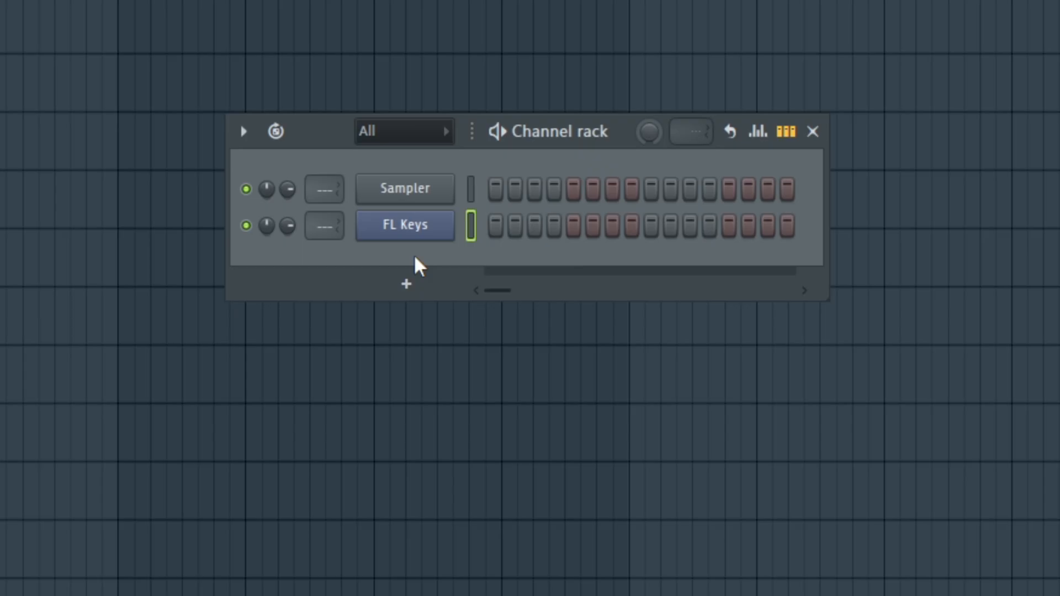
# - Open the FL Keys channel's piano roll and draw a G4 note about one bar long from the start of bar 1
pyautogui.rightClick(405, 234)
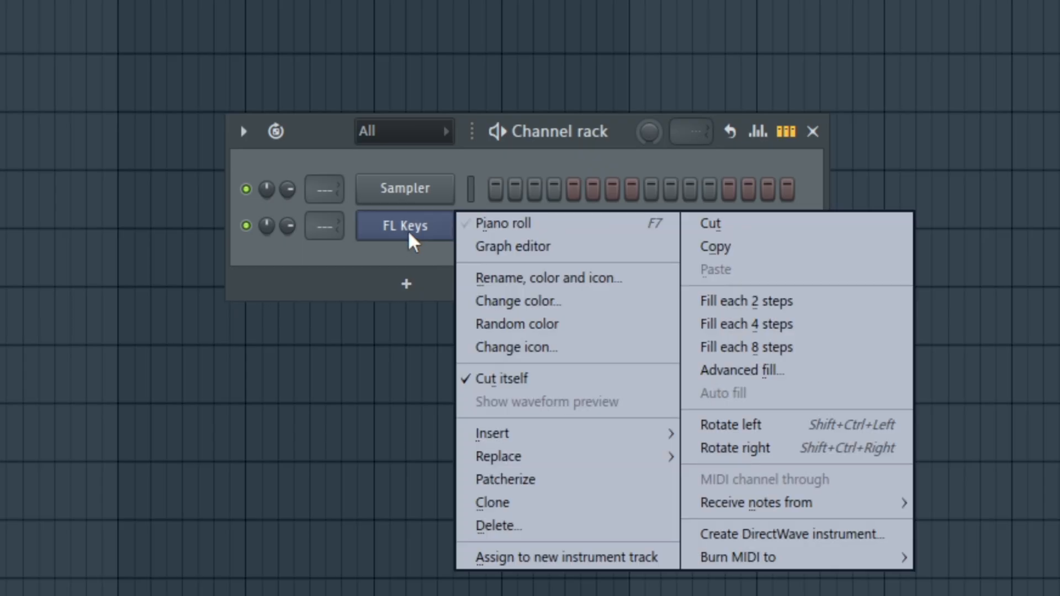
pyautogui.click(478, 223)
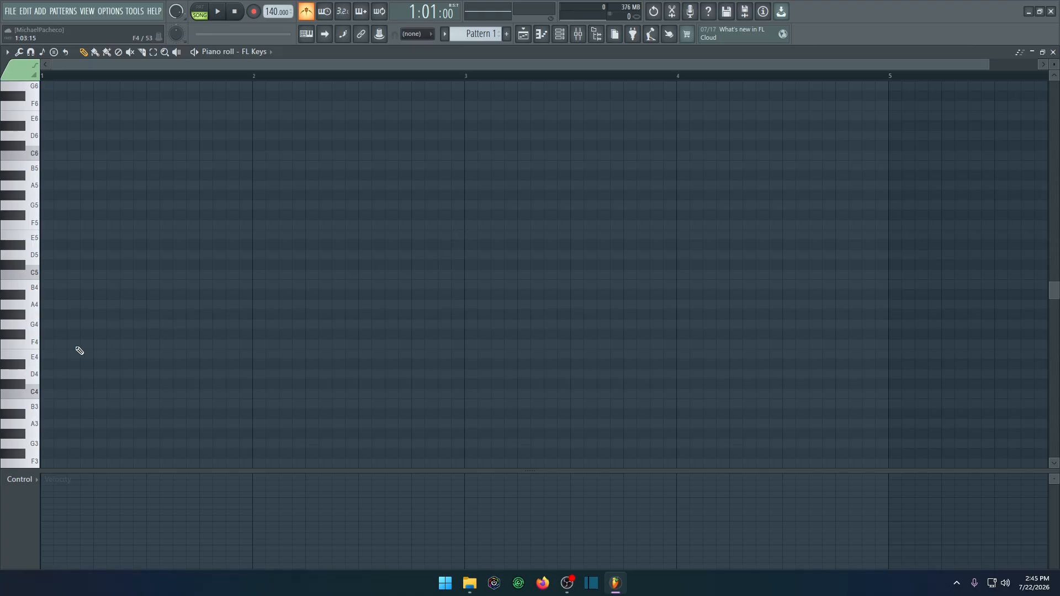
pyautogui.click(55, 324)
pyautogui.moveTo(55, 324); pyautogui.dragTo(43, 325)
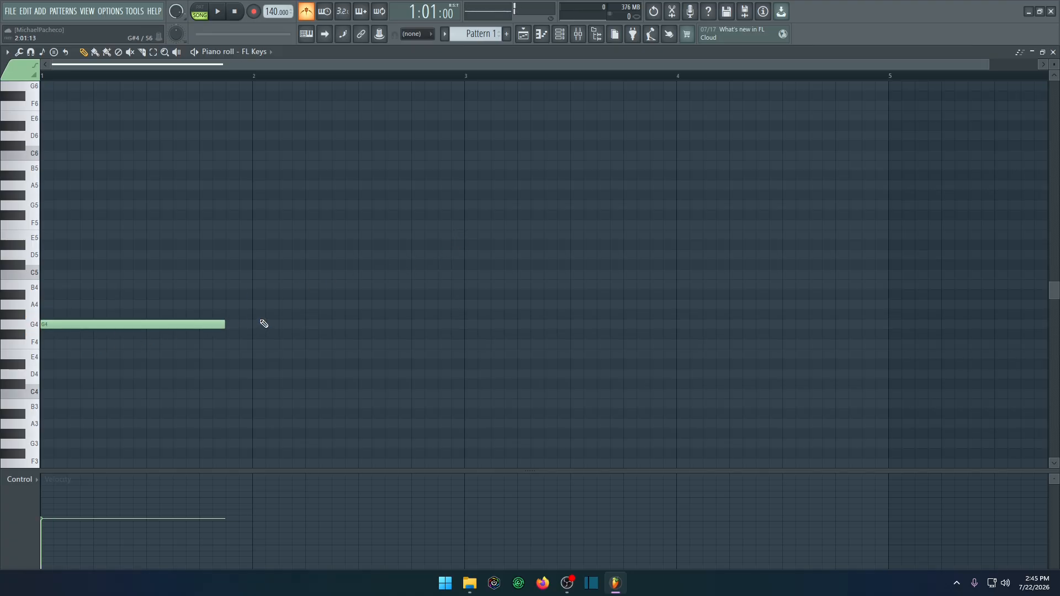
pyautogui.moveTo(225, 326); pyautogui.dragTo(251, 327)
# - Stack notes of the same length on A#4, D5, F5 and G5 above the G4 note to form a chord
pyautogui.click(240, 327)
pyautogui.click(38, 291)
pyautogui.moveTo(43, 294); pyautogui.dragTo(31, 205)
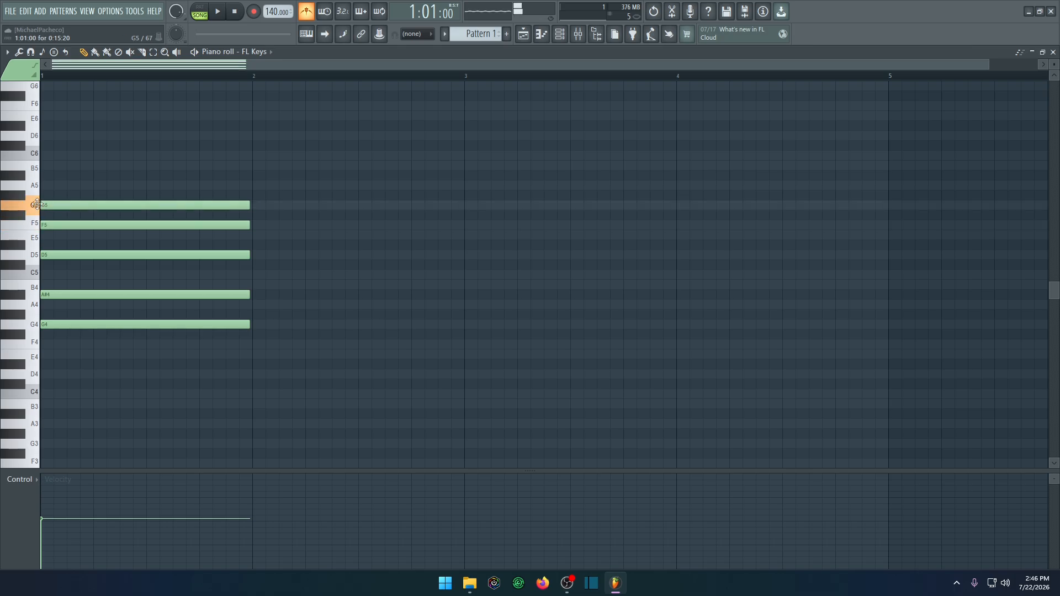
# - Switch playback to pattern mode and play the chord, stopping after a short listen
pyautogui.click(200, 12)
pyautogui.press('space')
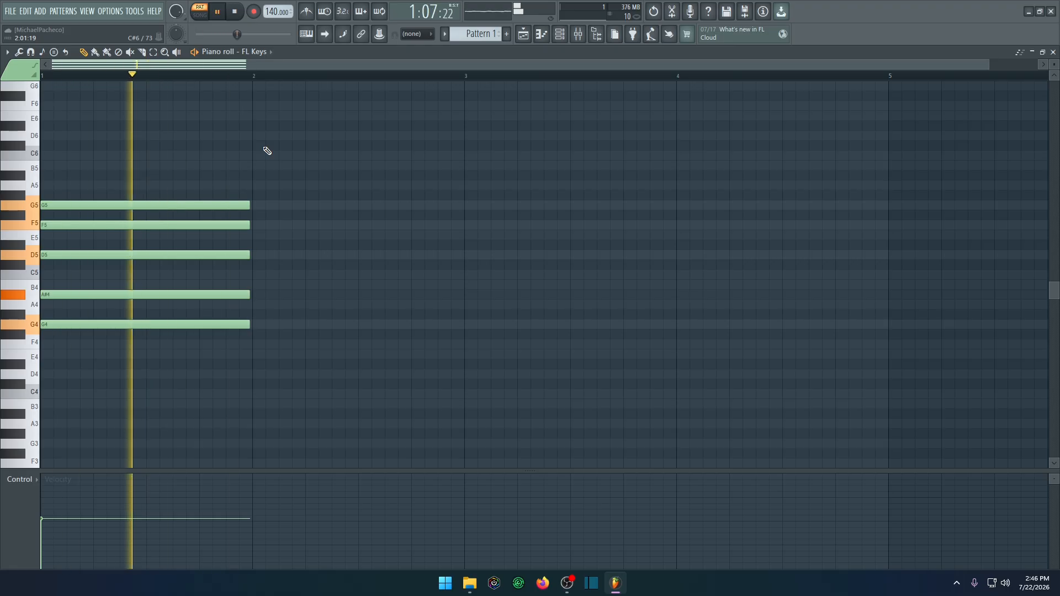
pyautogui.press('space')
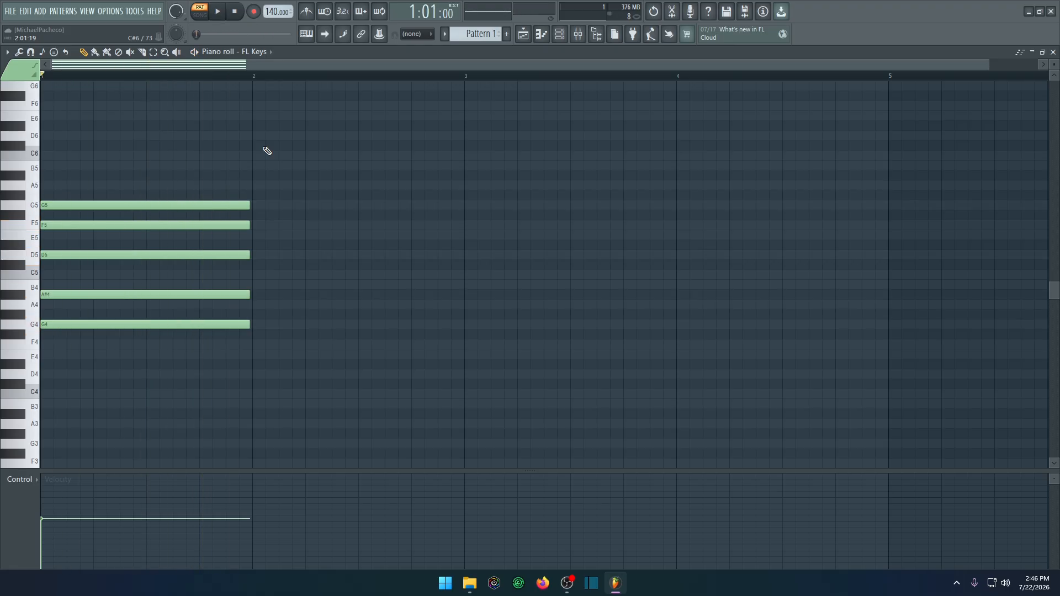
# - Place Pattern 1 in the playlist on Track 2 at bar 1 and extend the clip to two bars
pyautogui.click(525, 39)
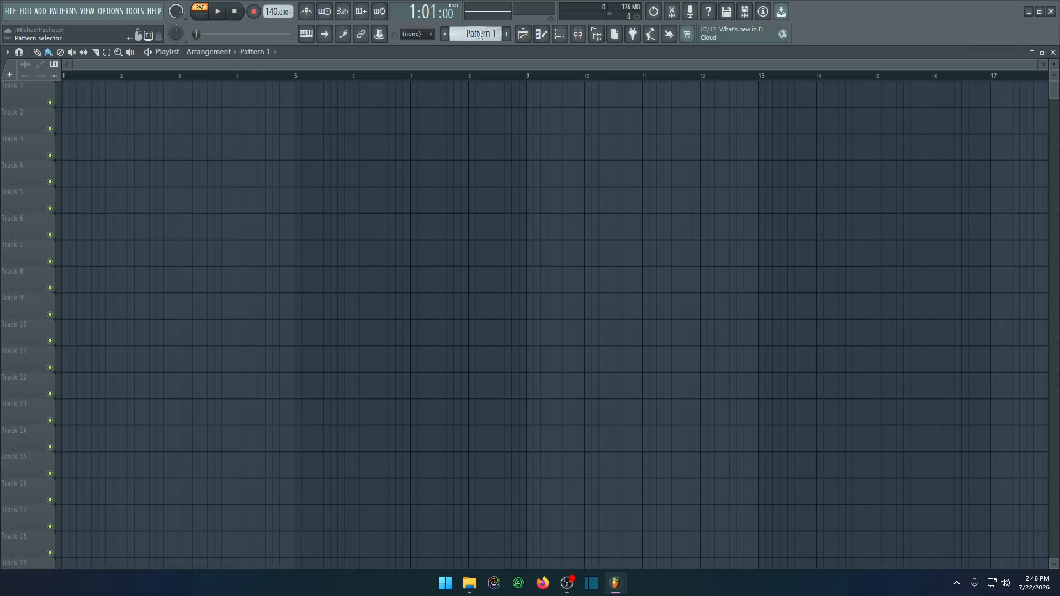
pyautogui.click(166, 98)
pyautogui.moveTo(191, 93); pyautogui.dragTo(88, 92)
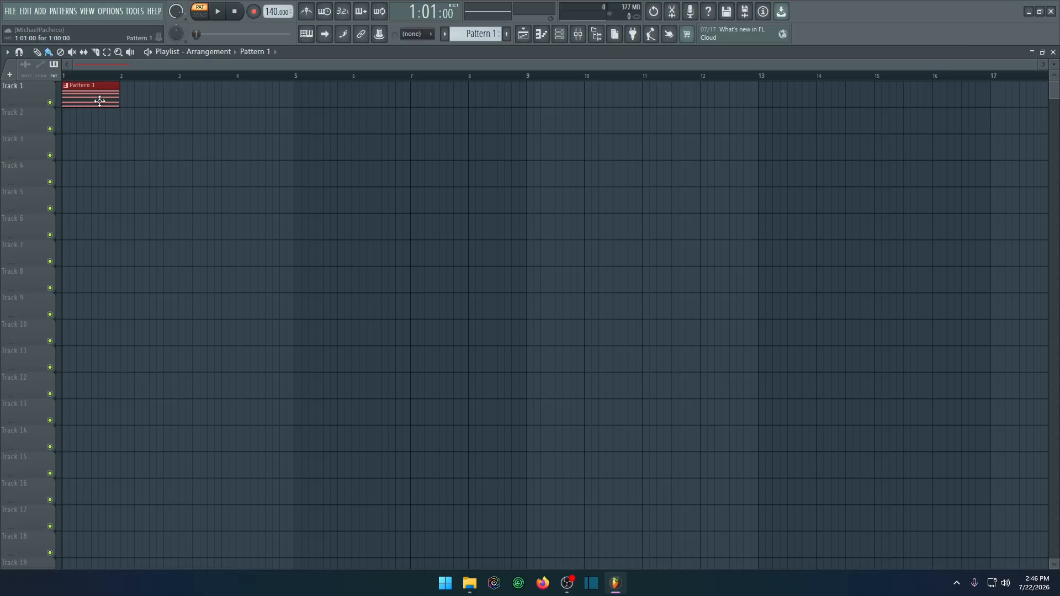
pyautogui.moveTo(99, 102); pyautogui.dragTo(78, 125)
pyautogui.moveTo(134, 124); pyautogui.dragTo(179, 126)
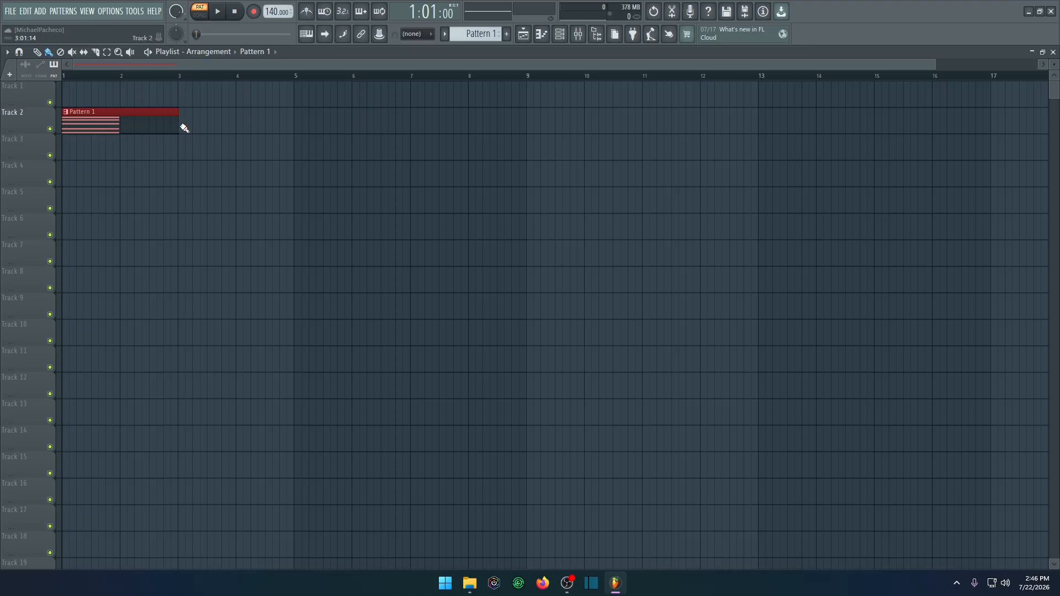
# - Show the channel rack and create a new pattern named "bass"
pyautogui.click(566, 37)
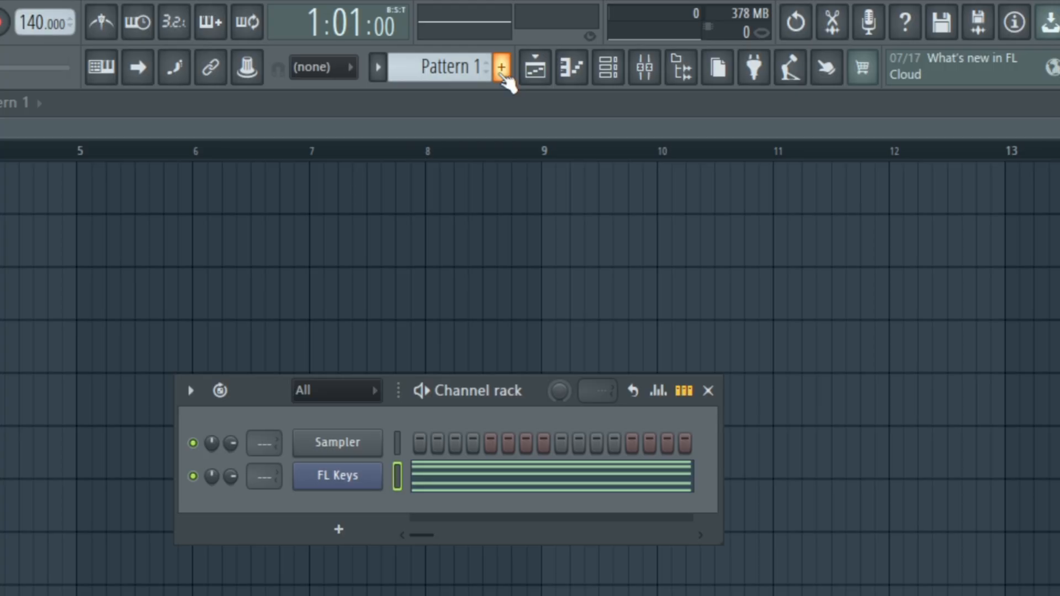
pyautogui.click(501, 67)
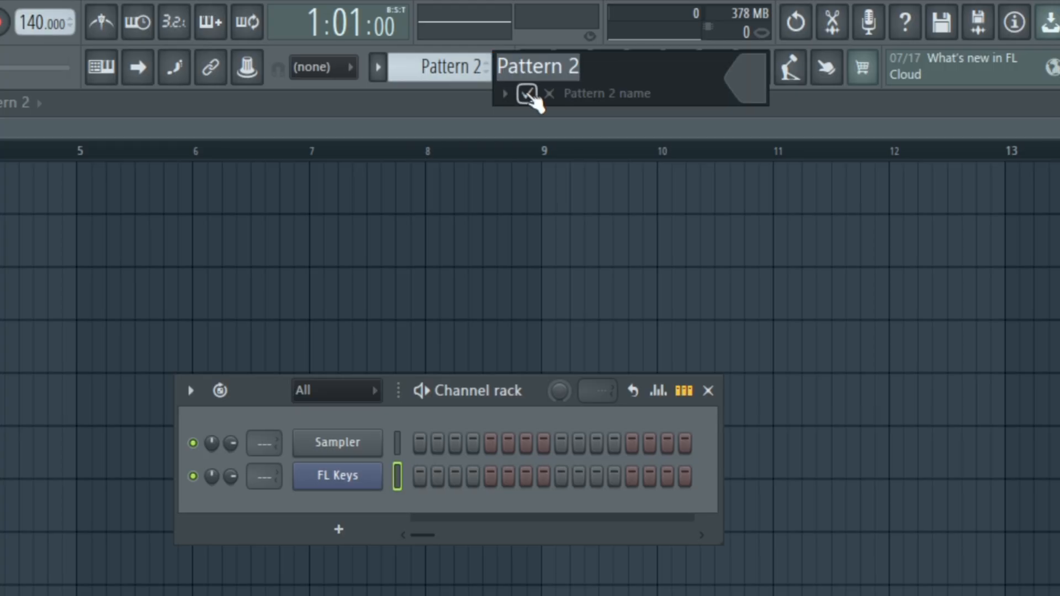
pyautogui.write('bass')
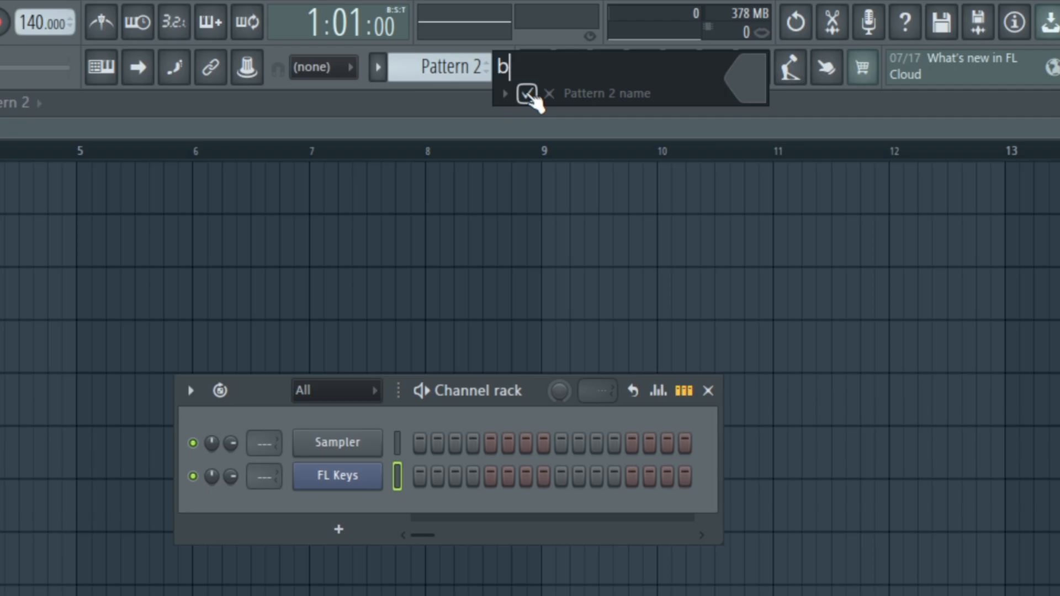
pyautogui.click(527, 94)
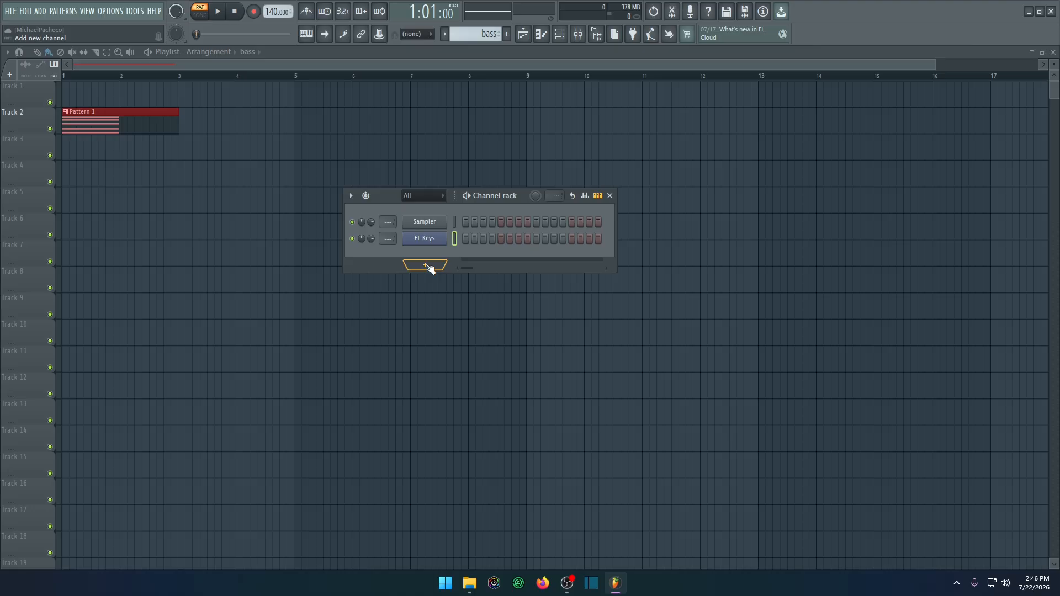
# - Add a Sytrus instrument channel to the channel rack and move its window clear of the surrounding area
pyautogui.click(430, 267)
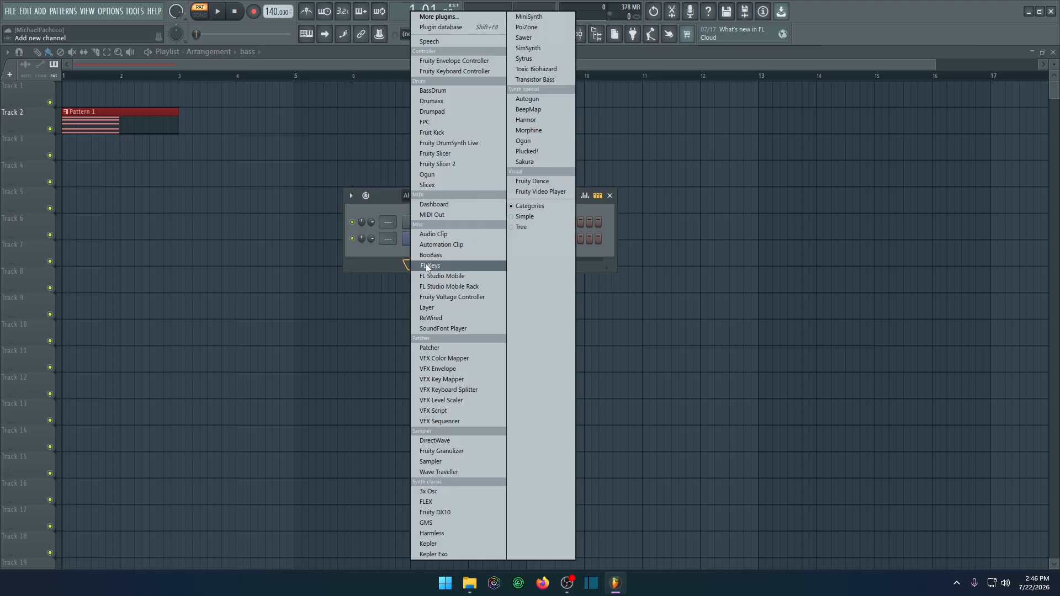
pyautogui.click(524, 59)
pyautogui.moveTo(424, 146); pyautogui.dragTo(509, 144)
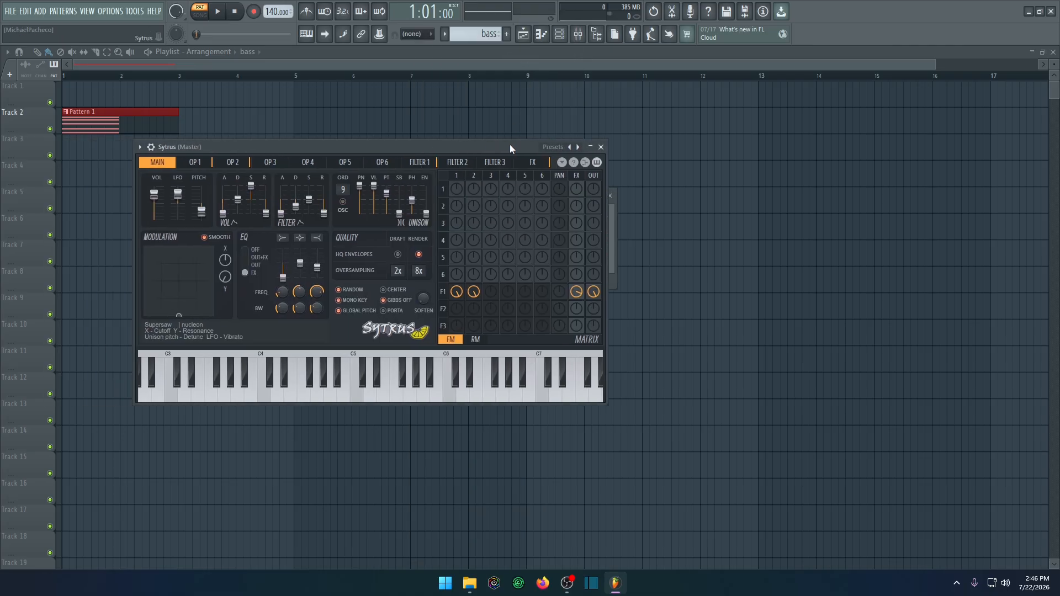
# - Load the Default preset in the Sytrus instrument
pyautogui.click(581, 148)
pyautogui.moveTo(601, 184)
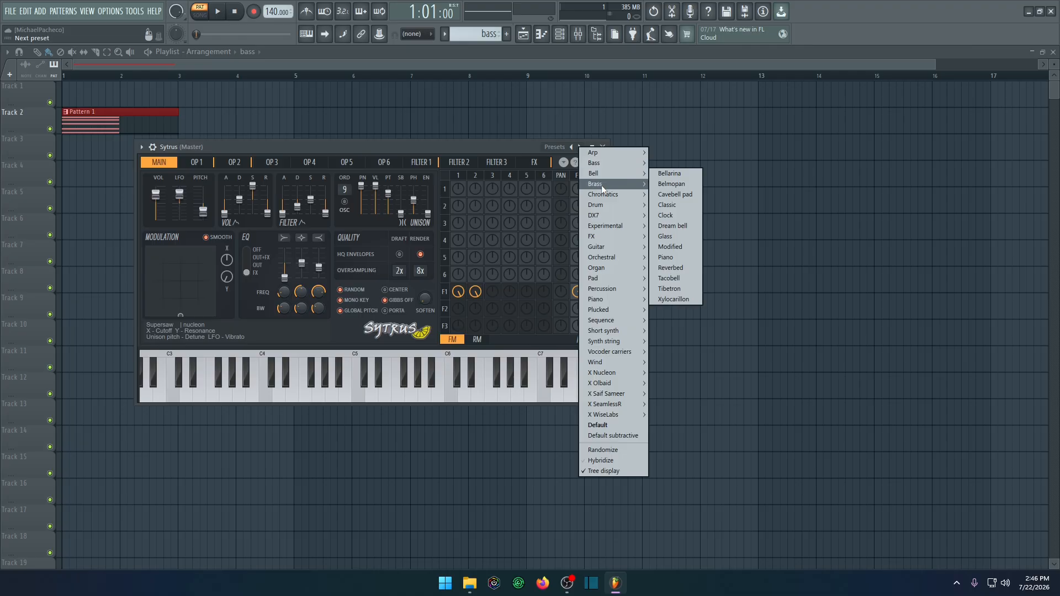
pyautogui.click(602, 425)
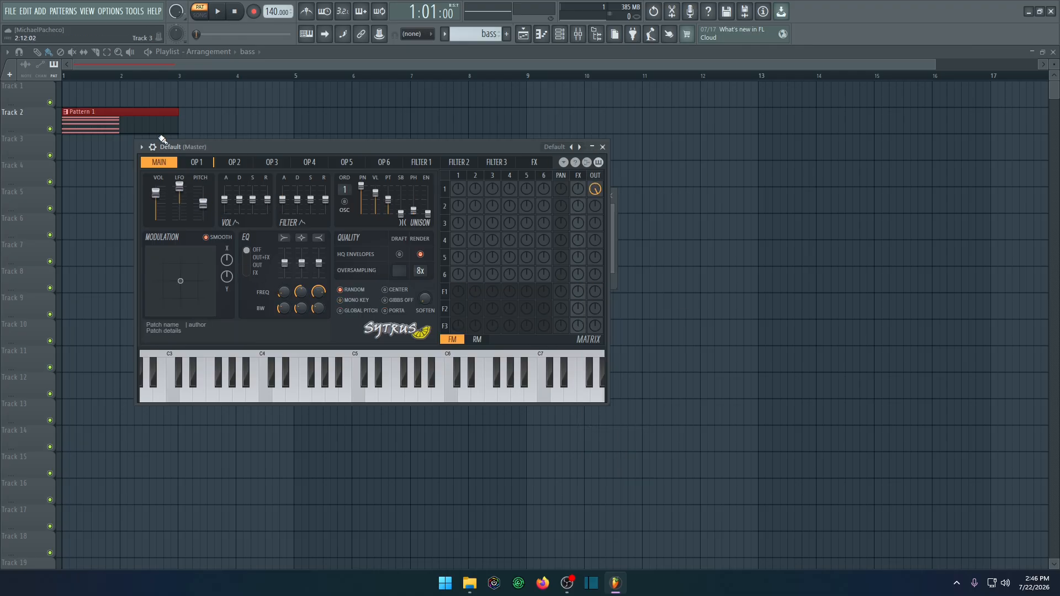
# - Check Pattern 1's FL Keys notes and create a new pattern named "bass" with the channel rack shown
pyautogui.doubleClick(114, 127)
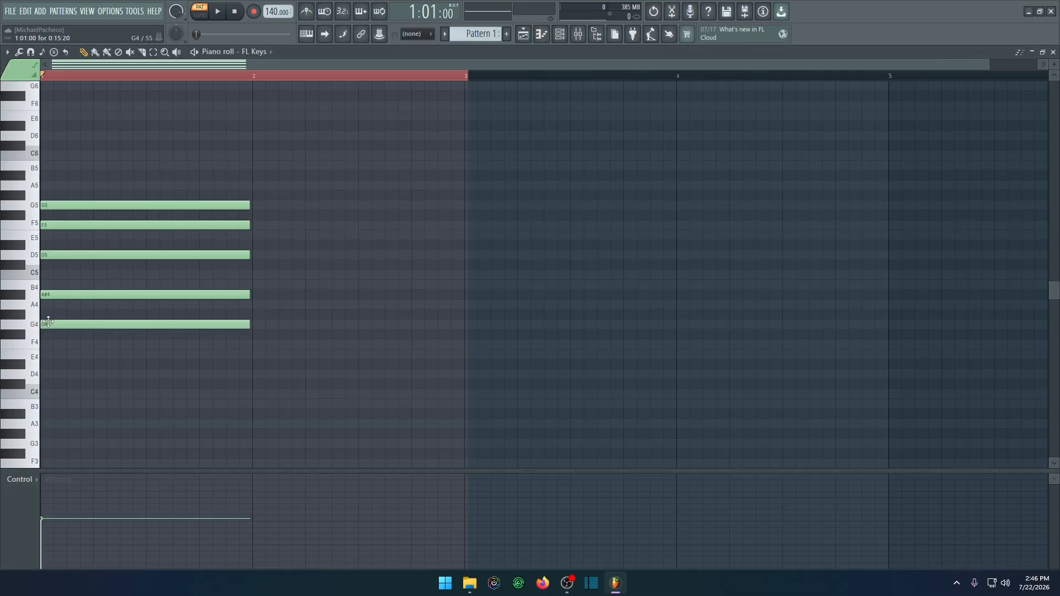
pyautogui.click(559, 34)
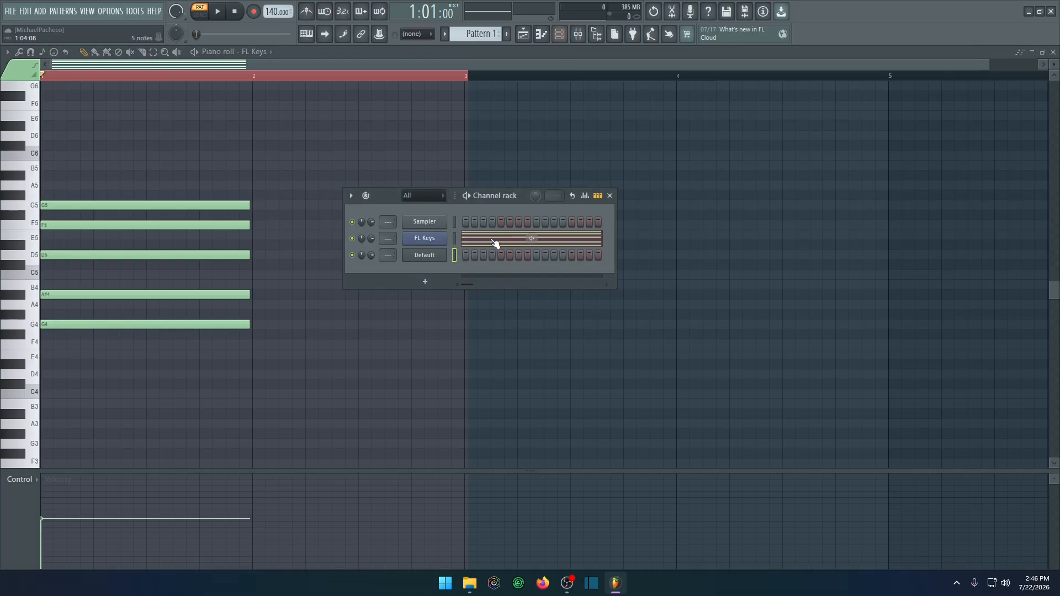
pyautogui.click(506, 34)
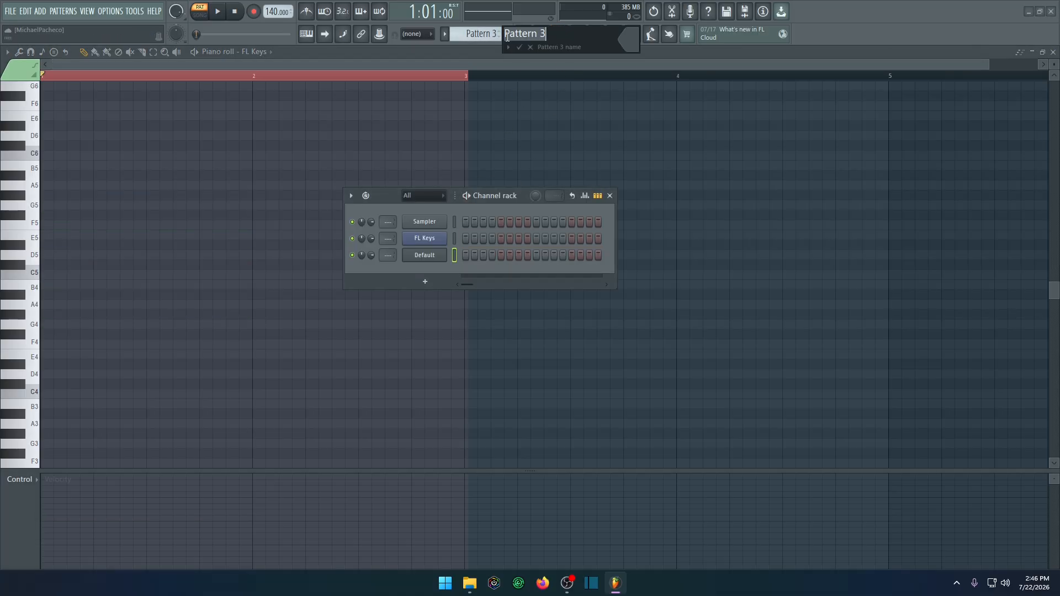
pyautogui.write('bass')
pyautogui.press('Return')
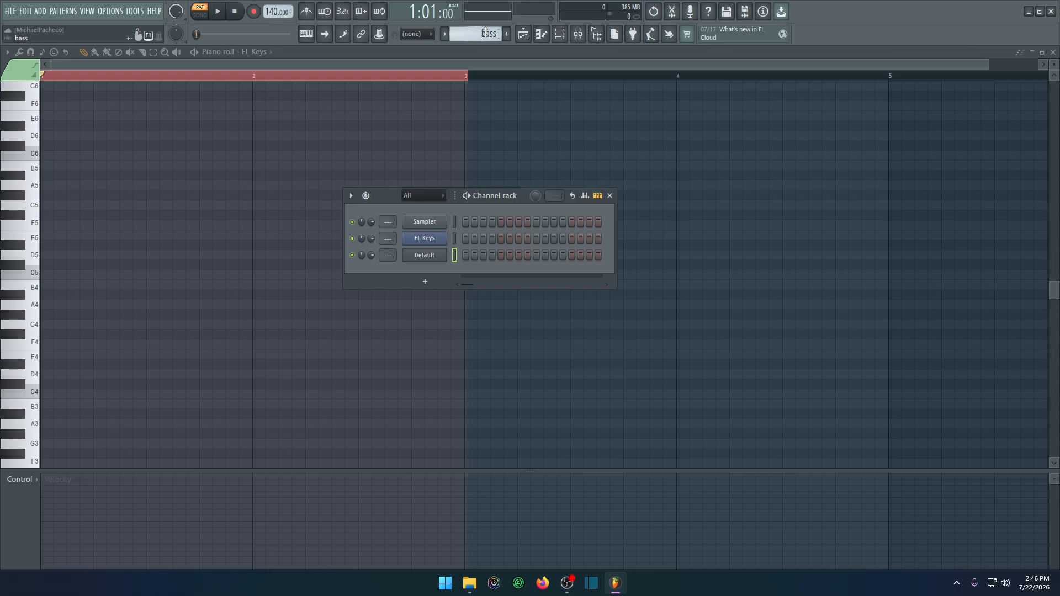
# - Place the bass pattern in the playlist on Track 3, starting at bar 1
pyautogui.click(523, 34)
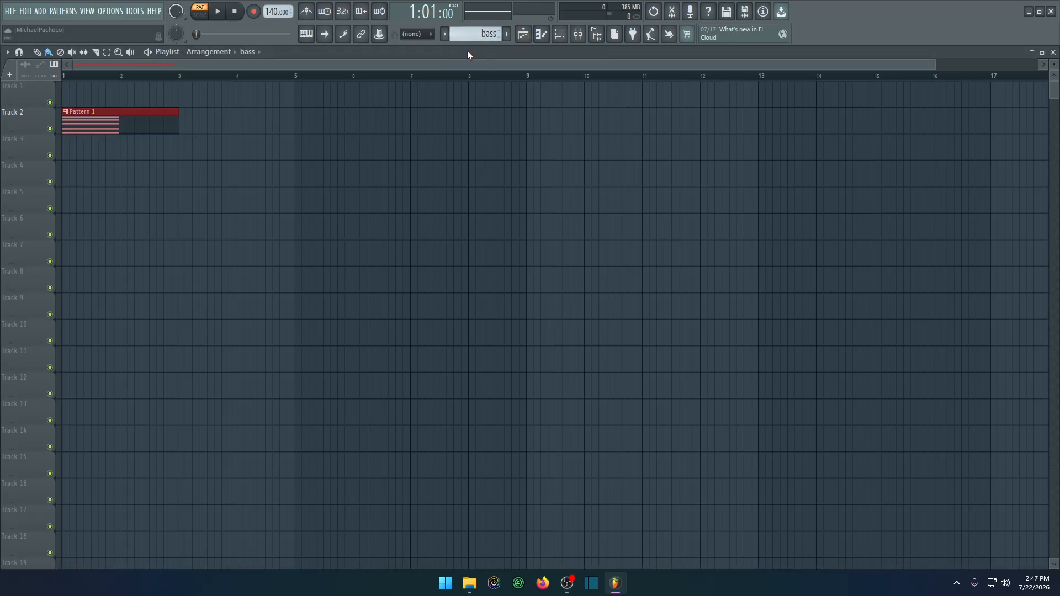
pyautogui.click(88, 154)
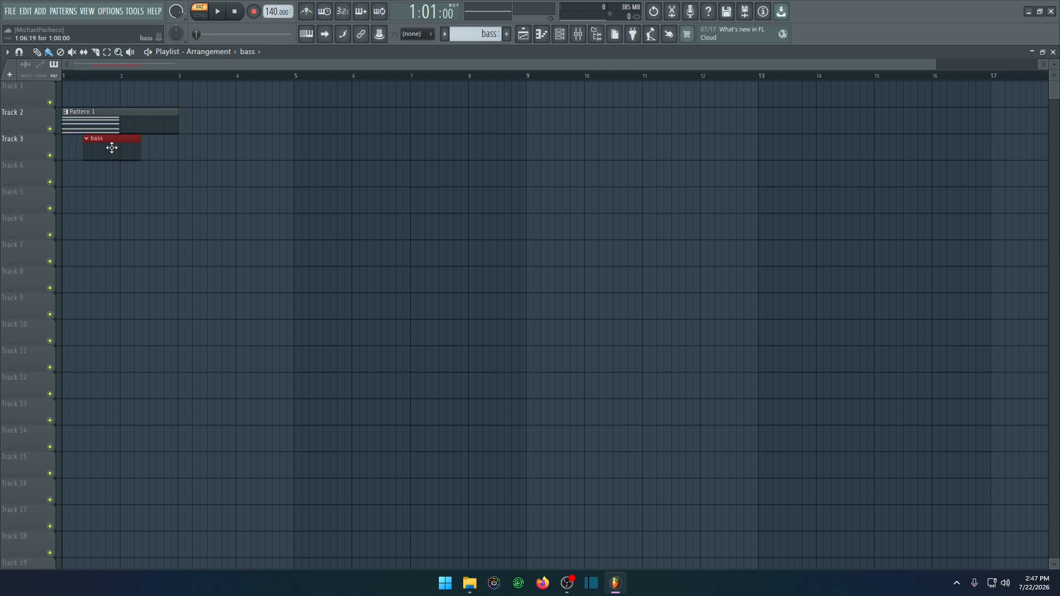
pyautogui.moveTo(111, 148); pyautogui.dragTo(60, 149)
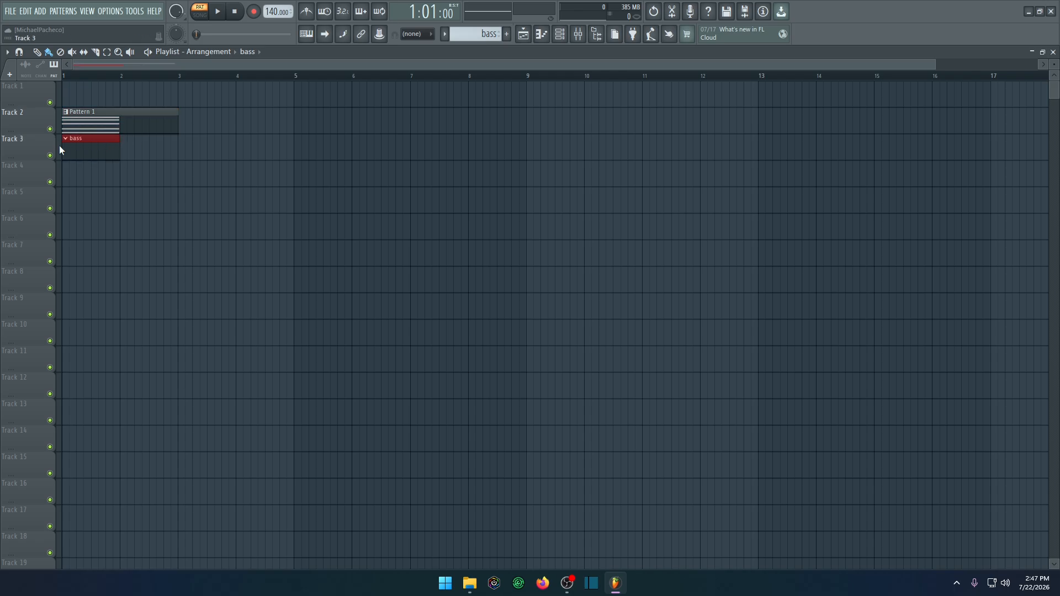
# - Open the Default channel's piano roll in the bass pattern and enter a one-bar G1 note at bar 1
pyautogui.click(560, 34)
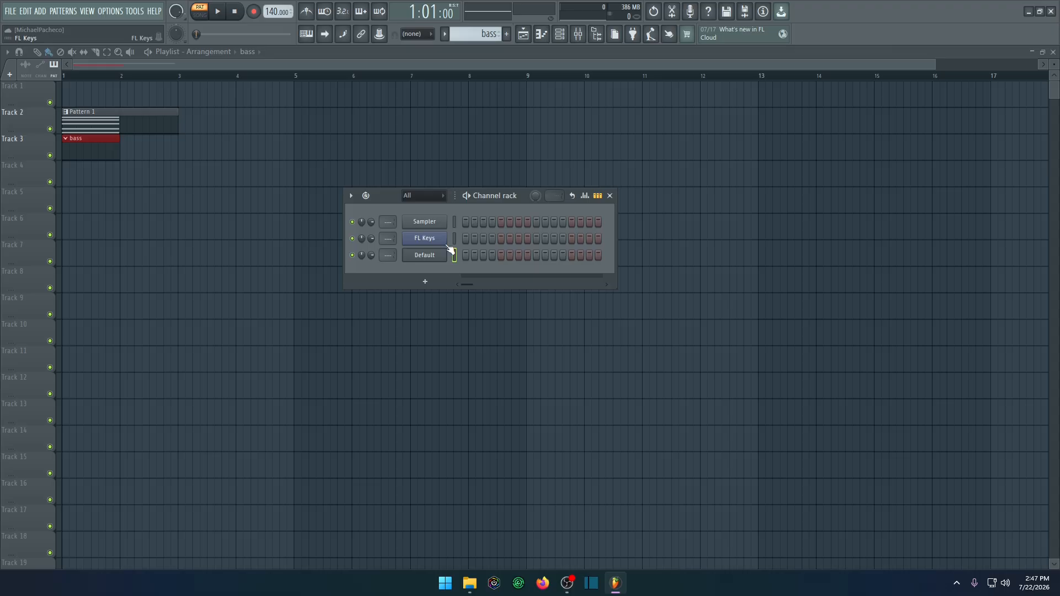
pyautogui.rightClick(431, 261)
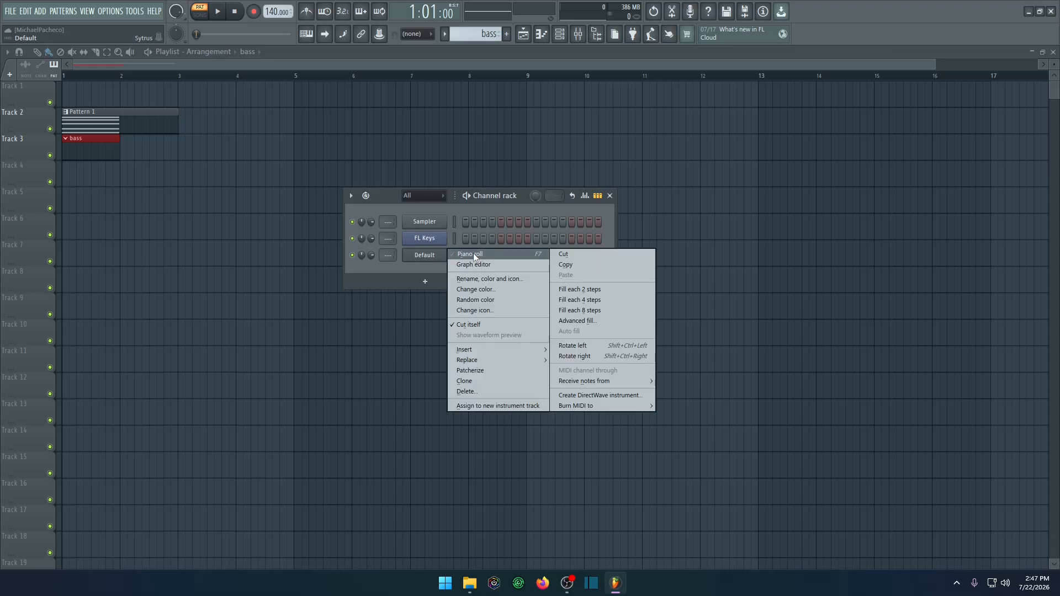
pyautogui.click(472, 254)
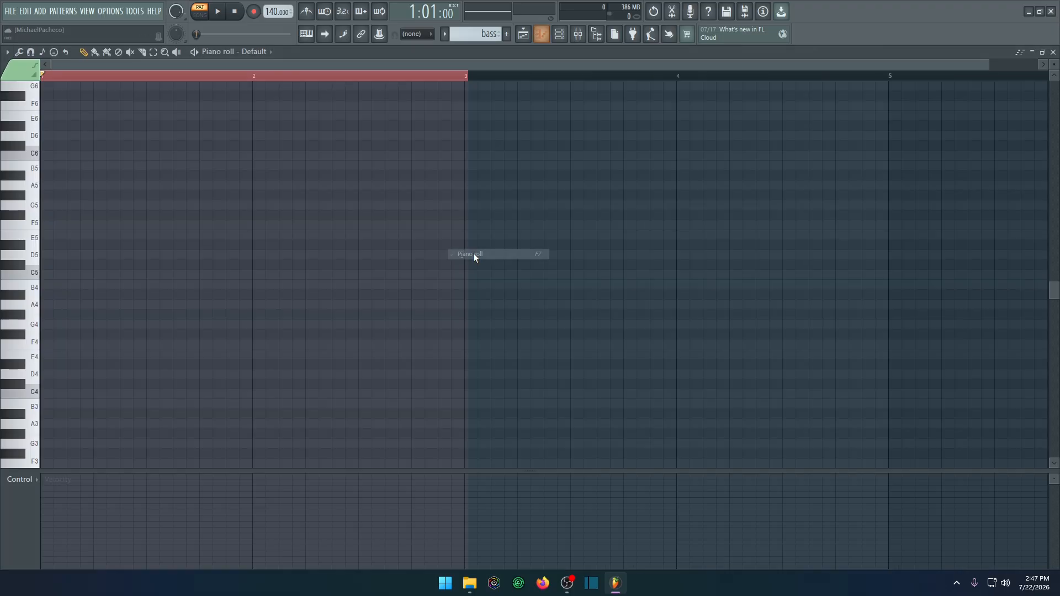
pyautogui.click(67, 325)
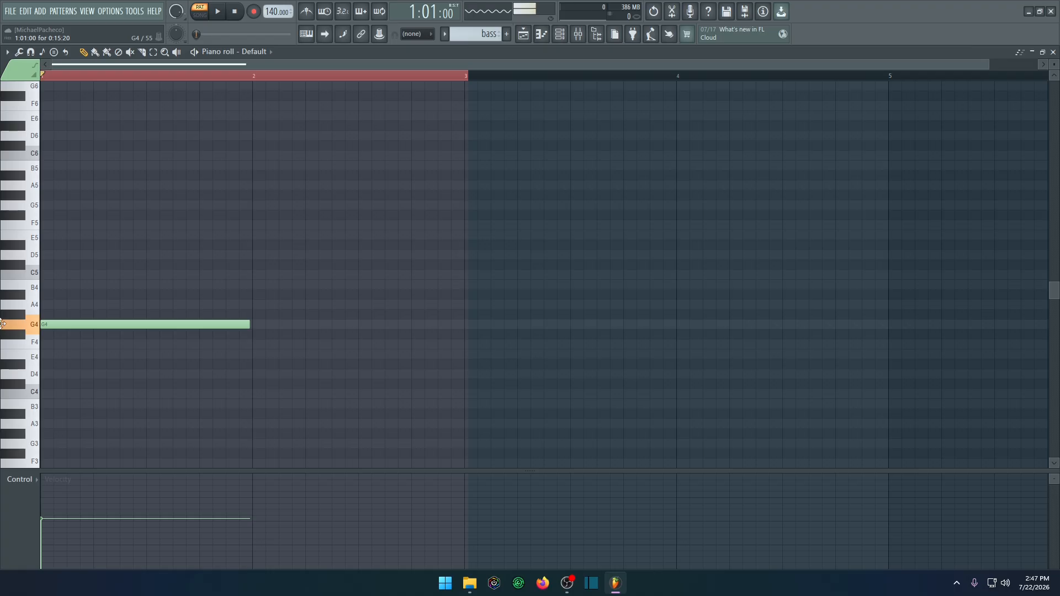
pyautogui.rightClick(74, 322)
pyautogui.scroll(-6, 76, 324)
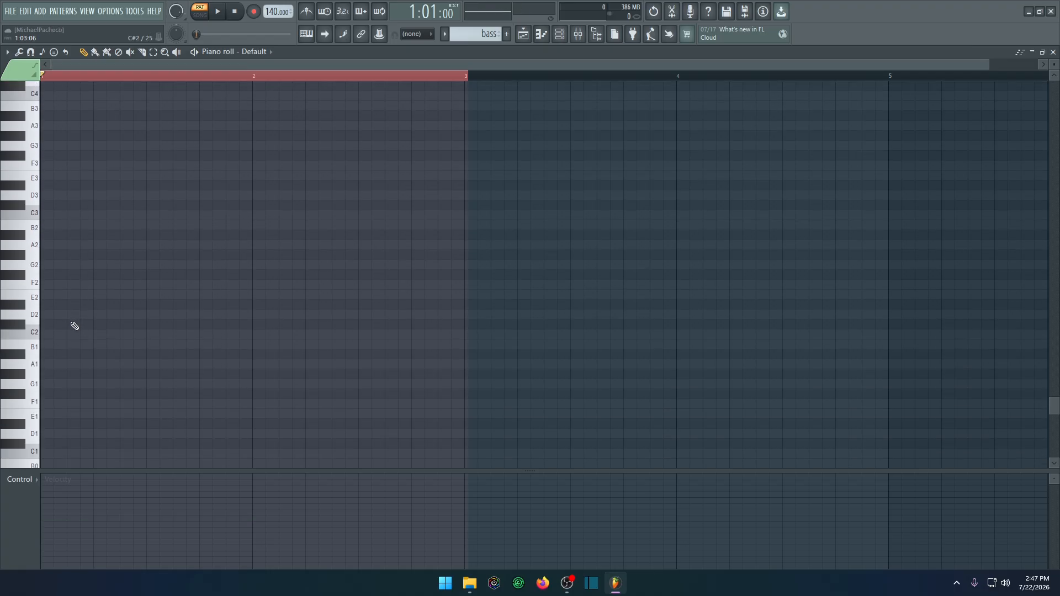
pyautogui.scroll(-3, 75, 325)
pyautogui.moveTo(63, 305); pyautogui.dragTo(55, 295)
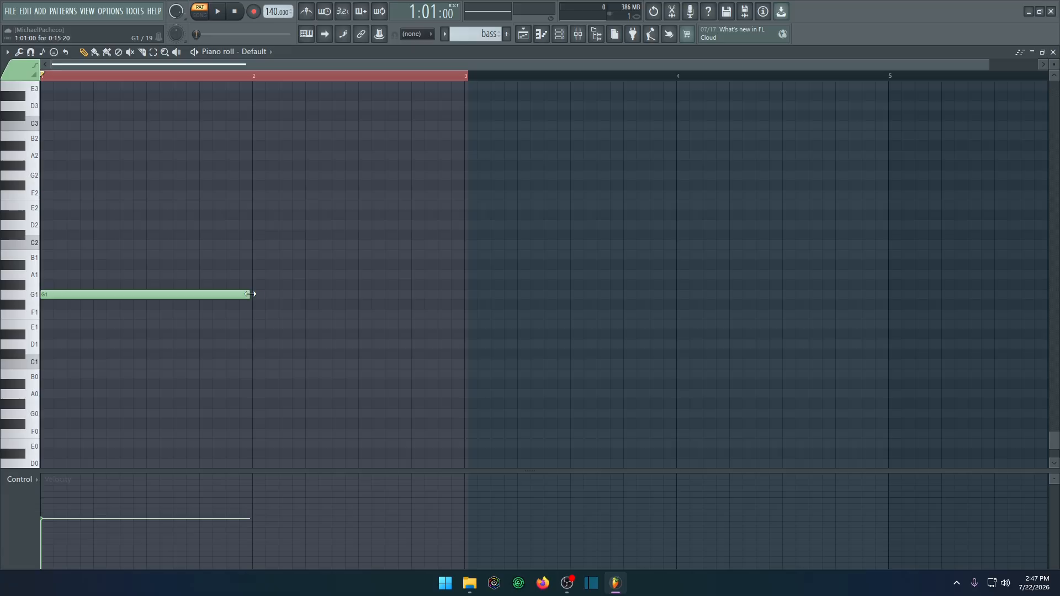
# - Play the playlist briefly in song mode to hear both clips, and take a short look at the mixer
pyautogui.click(523, 34)
pyautogui.click(202, 17)
pyautogui.press('space')
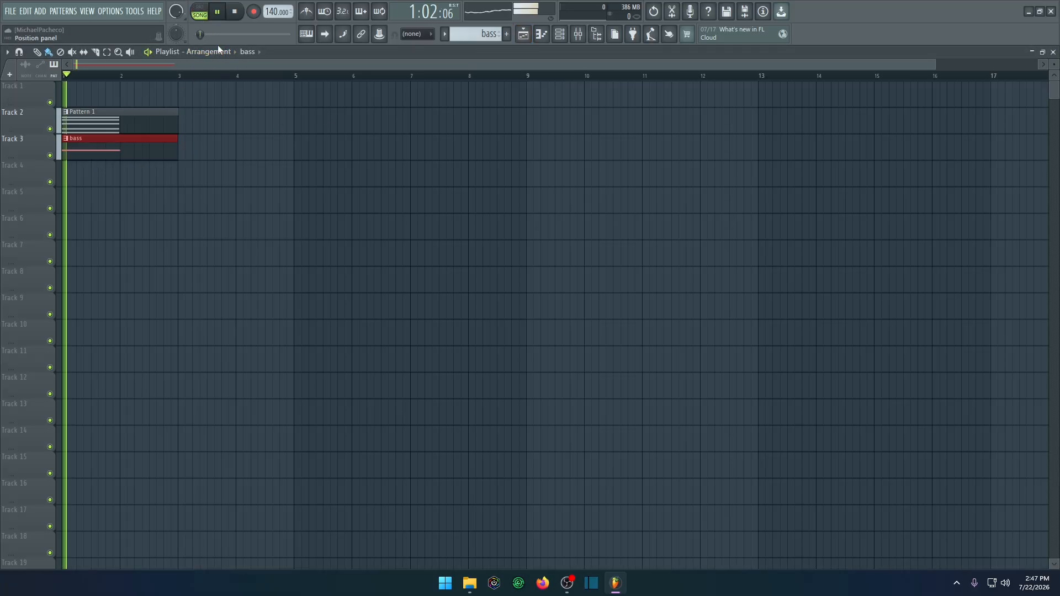
pyautogui.press('space')
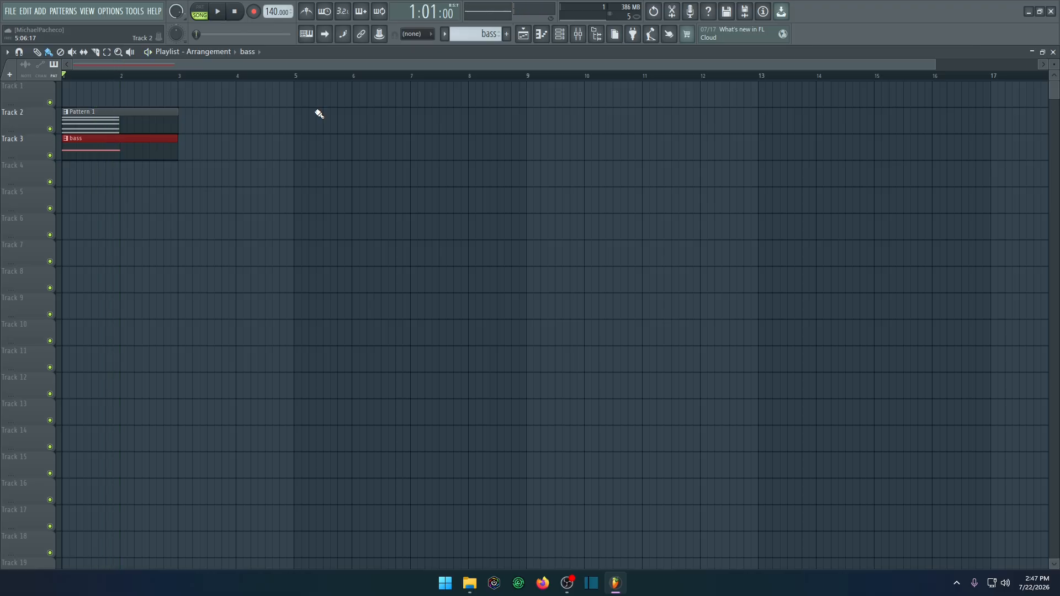
pyautogui.click(576, 41)
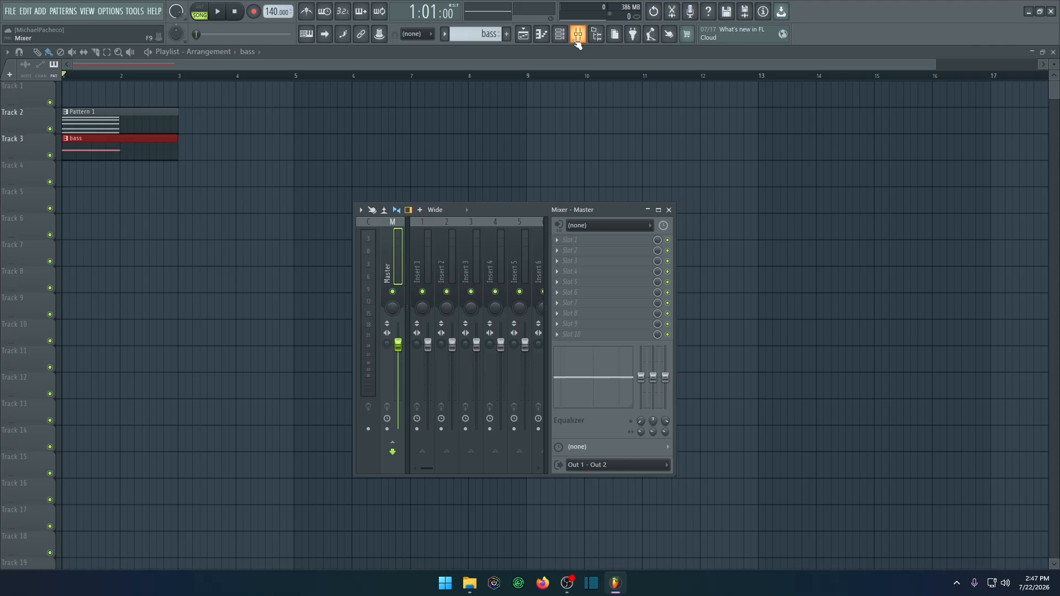
pyautogui.click(672, 205)
# - Open Pattern 1's FL Keys notes and add a one-bar chord of F4, A4, C5 and F5 in bar 2
pyautogui.doubleClick(149, 117)
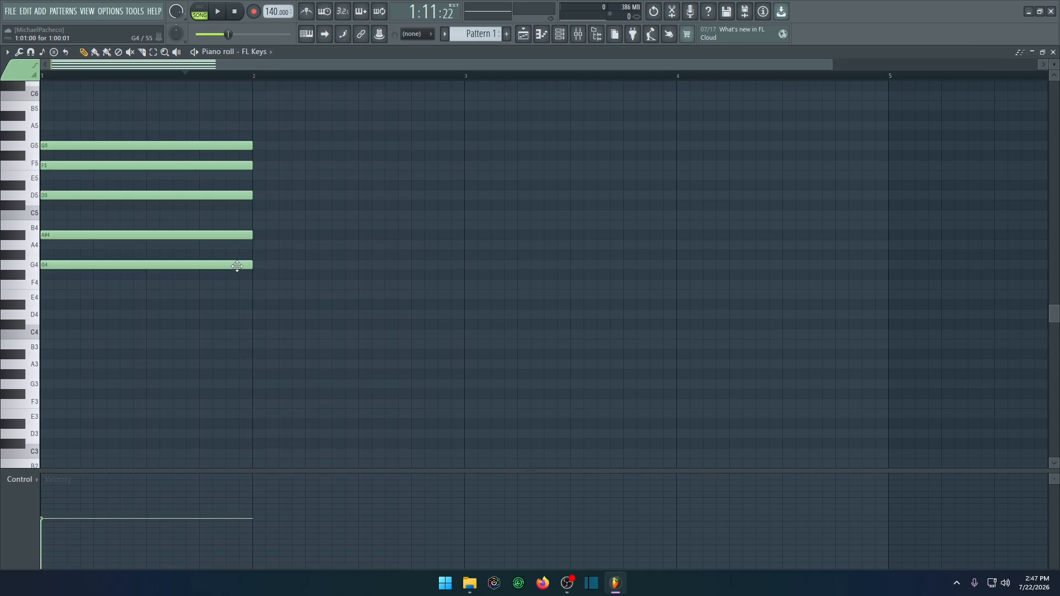
pyautogui.click(258, 284)
pyautogui.click(257, 244)
pyautogui.click(257, 215)
pyautogui.click(257, 165)
# - Add a D#4, G4, A#4, D#5 chord in bar 3 and a D4, G4, A#4, D5 chord in bar 4
pyautogui.moveTo(467, 294); pyautogui.dragTo(467, 304)
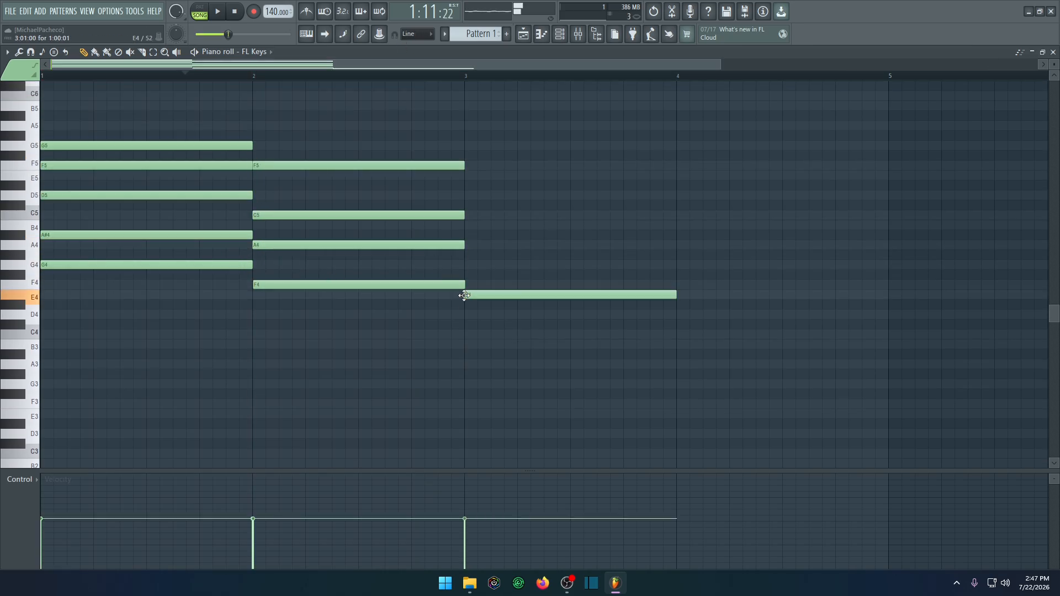
pyautogui.click(679, 314)
pyautogui.click(467, 265)
pyautogui.click(467, 235)
pyautogui.click(467, 185)
pyautogui.click(679, 265)
pyautogui.click(679, 235)
pyautogui.click(679, 195)
# - Audition the progression and move the three upper notes of the bar 4 chord to F4, A4 and C5
pyautogui.press('space')
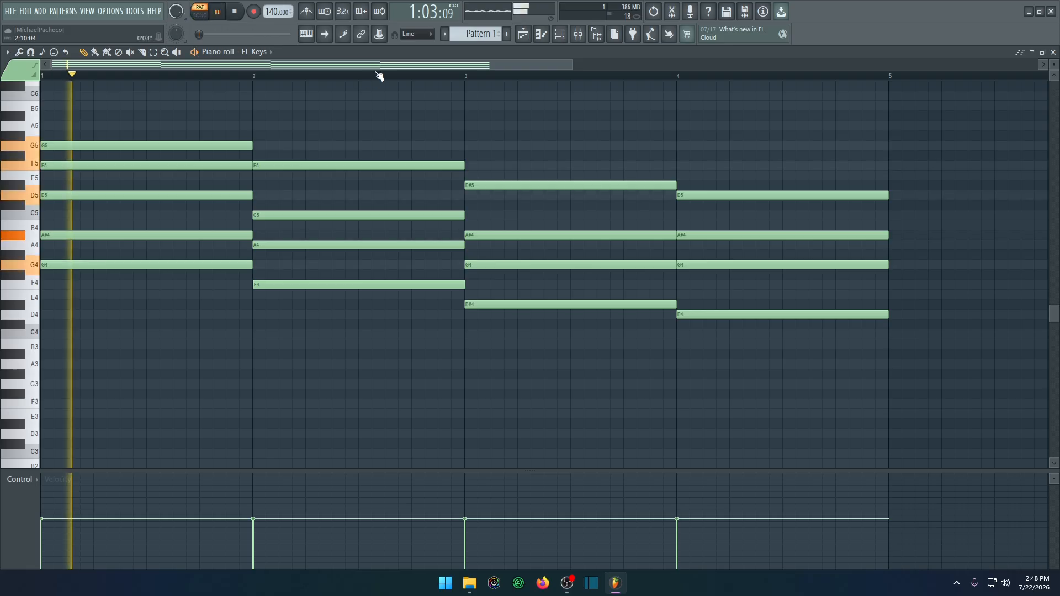
pyautogui.click(687, 236)
pyautogui.moveTo(701, 265); pyautogui.dragTo(702, 285)
pyautogui.press('space')
pyautogui.click(663, 76)
pyautogui.press('space')
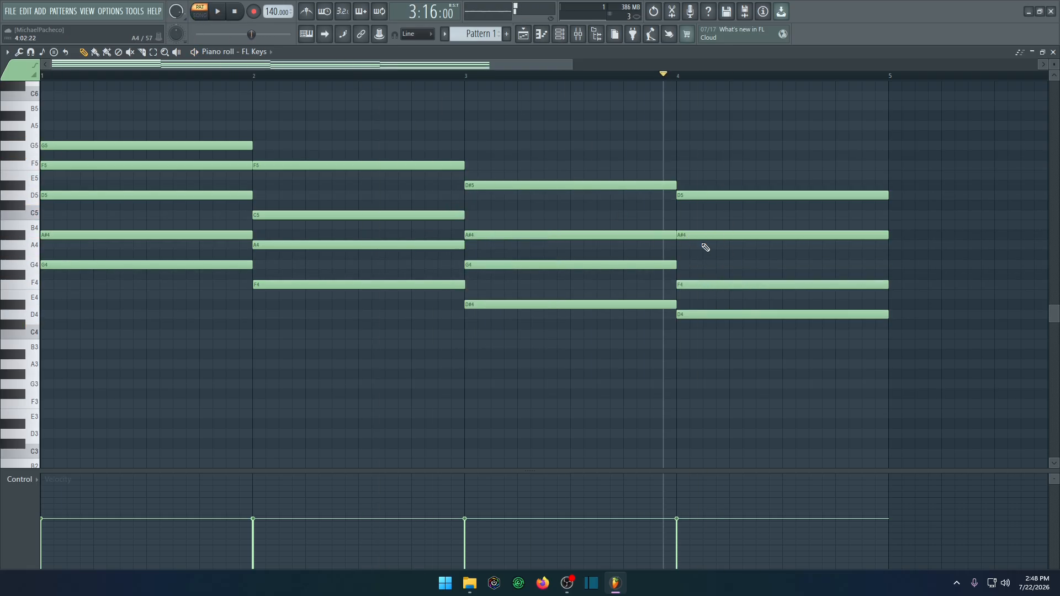
pyautogui.moveTo(700, 235); pyautogui.dragTo(701, 245)
pyautogui.moveTo(700, 196); pyautogui.dragTo(700, 215)
pyautogui.press('space')
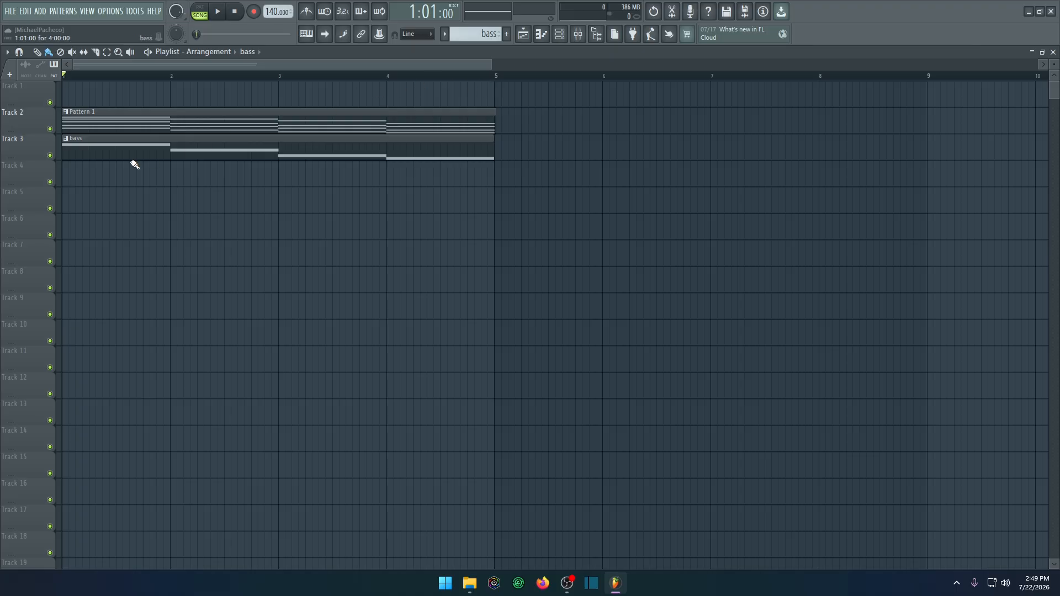
# - Listen to Track 2 and Track 3 each in solo, restore all tracks, and view the mixer
pyautogui.rightClick(50, 129)
pyautogui.press('space')
pyautogui.press('space')
pyautogui.rightClick(50, 155)
pyautogui.press('space')
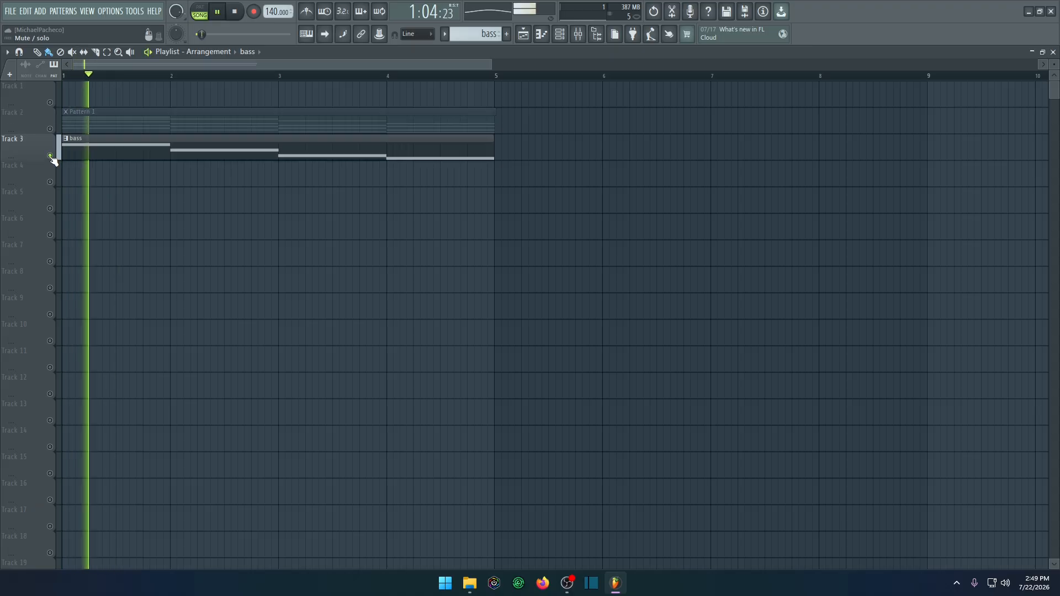
pyautogui.press('space')
pyautogui.rightClick(50, 156)
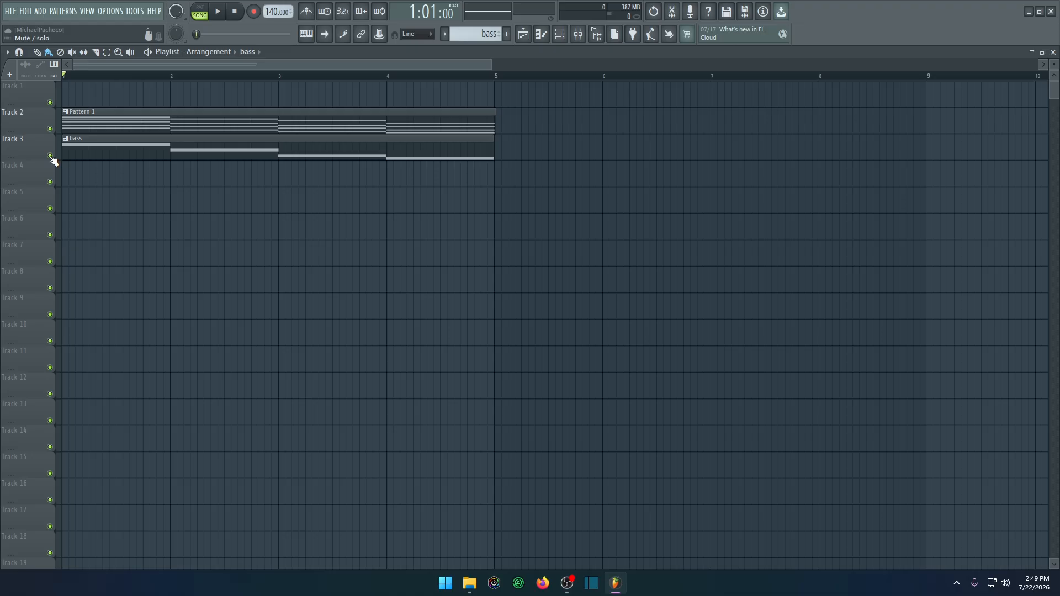
pyautogui.click(578, 34)
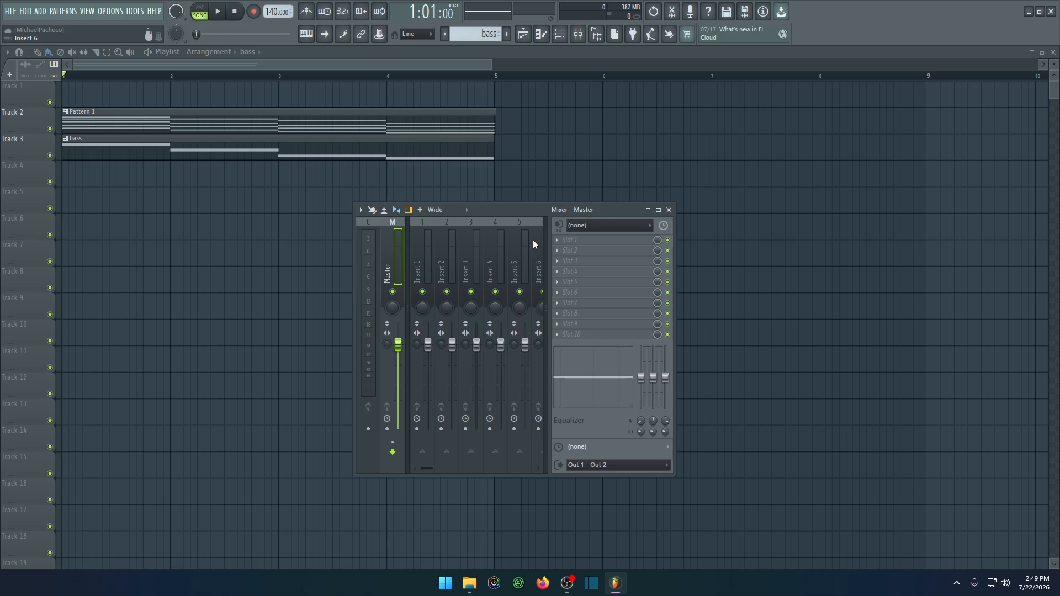
pyautogui.click(668, 210)
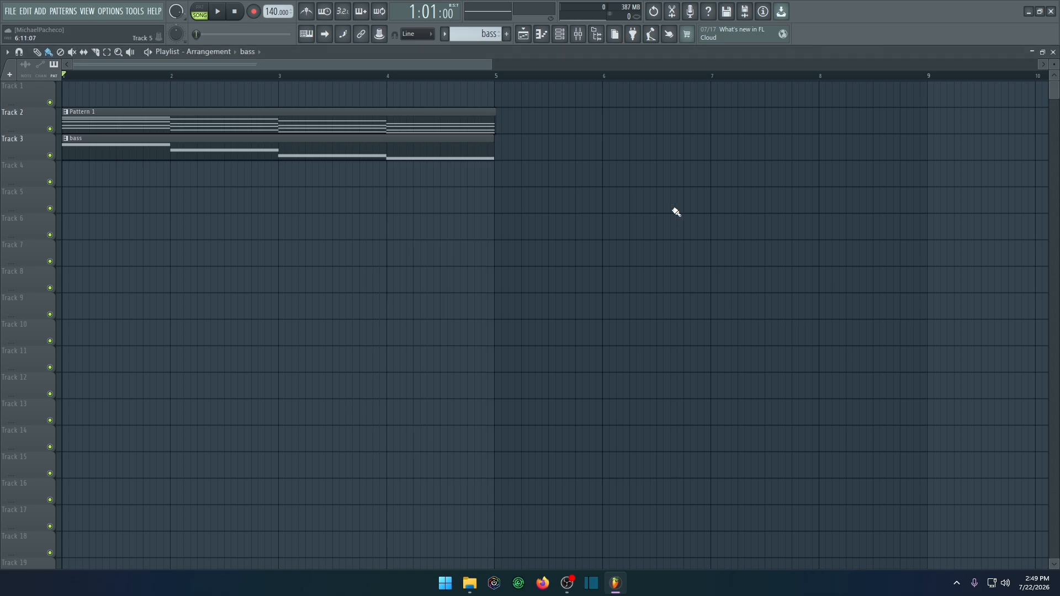
# - Assign the FL Keys channel to a new instrument track and move the channel rack clear of the mixer
pyautogui.click(559, 33)
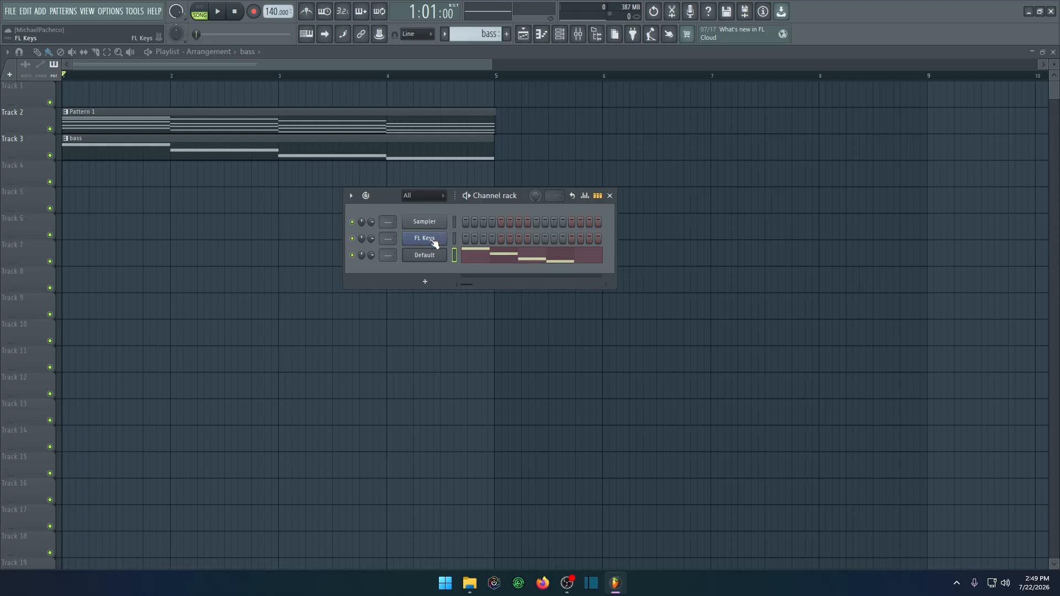
pyautogui.rightClick(431, 240)
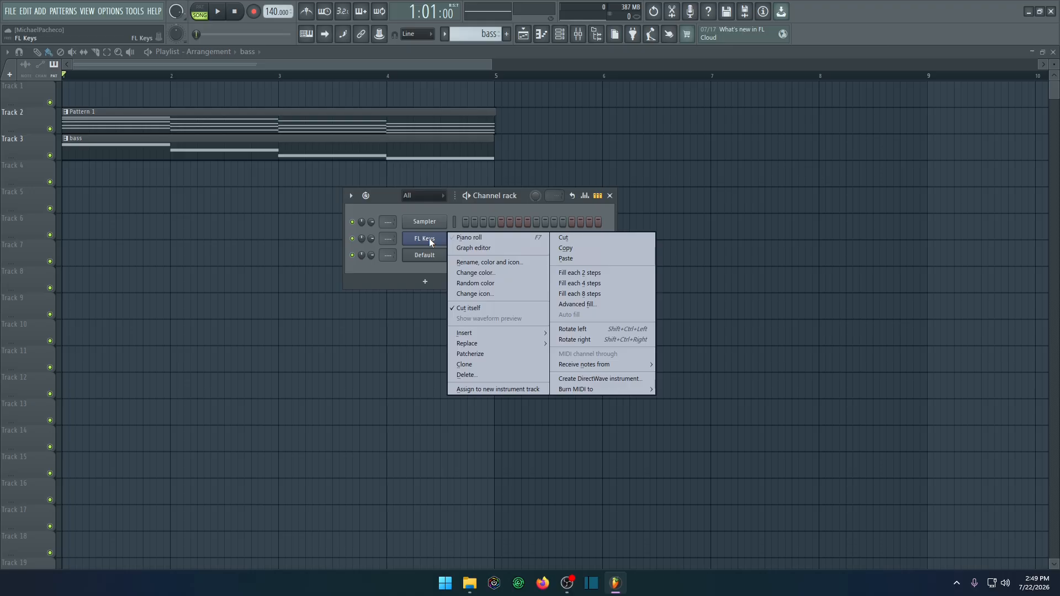
pyautogui.click(430, 239)
pyautogui.rightClick(431, 240)
pyautogui.click(508, 389)
pyautogui.moveTo(399, 190); pyautogui.dragTo(129, 258)
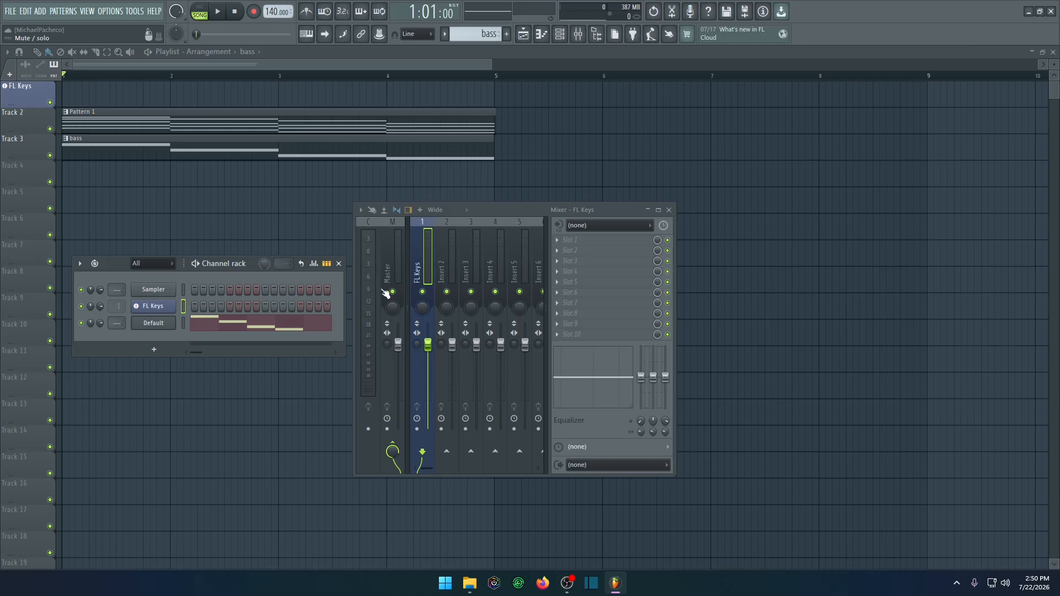
# - Move the Pattern 1 clip onto the FL Keys track at bar 1 and auto-name the track's clips
pyautogui.moveTo(88, 120); pyautogui.dragTo(87, 93)
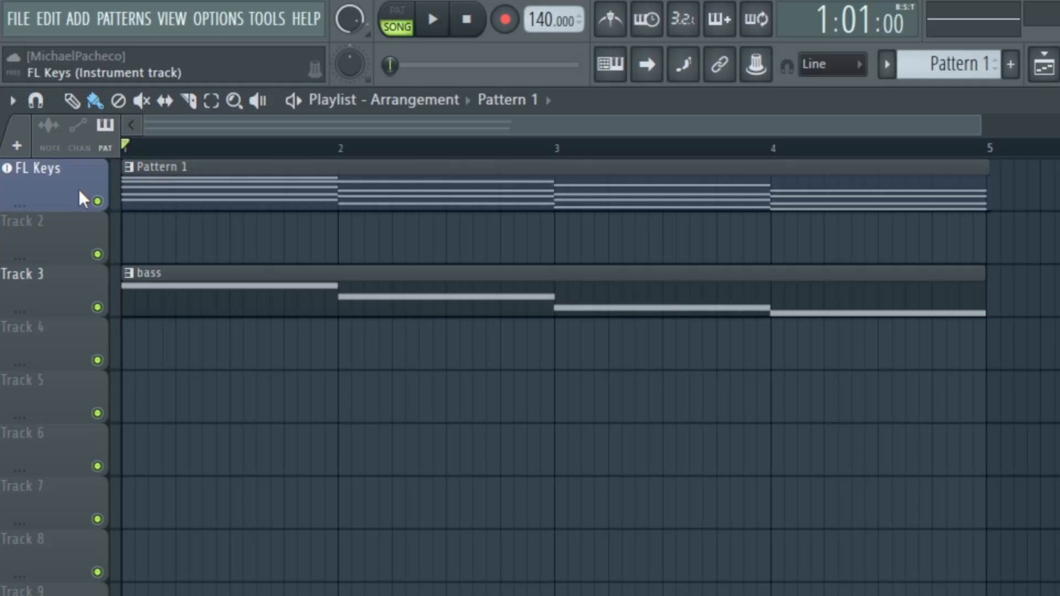
pyautogui.moveTo(170, 185)
pyautogui.mouseDown()
pyautogui.moveTo(147, 267)
pyautogui.moveTo(160, 236)
pyautogui.moveTo(160, 185)
pyautogui.mouseUp()
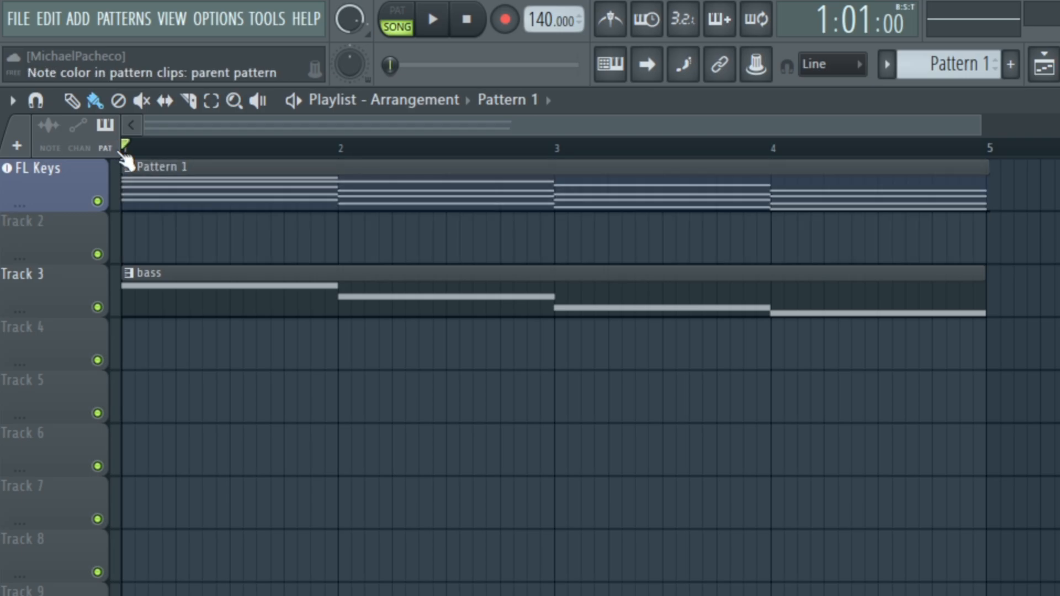
pyautogui.rightClick(67, 174)
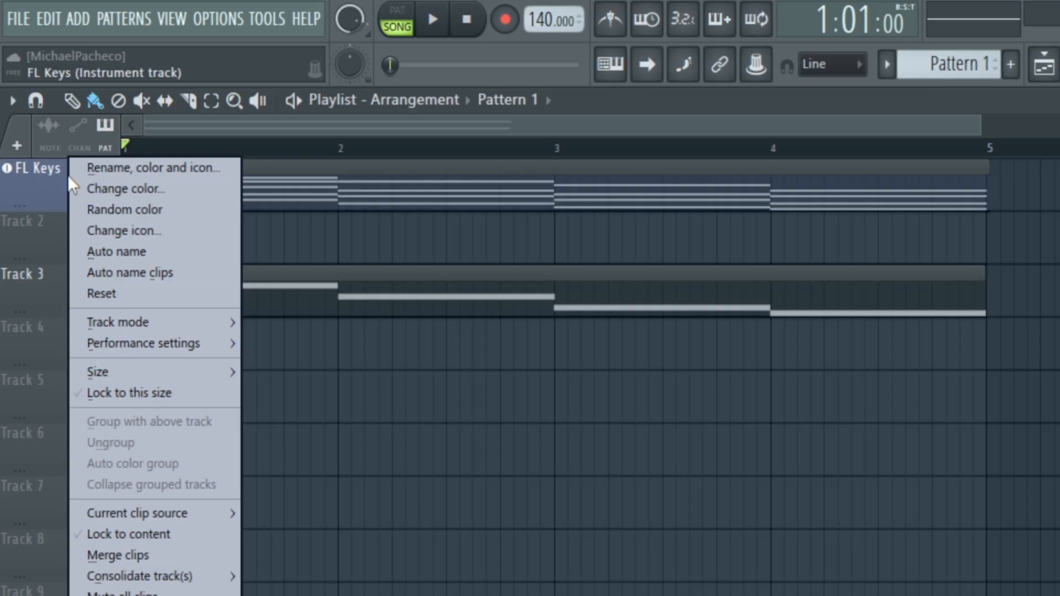
pyautogui.click(155, 275)
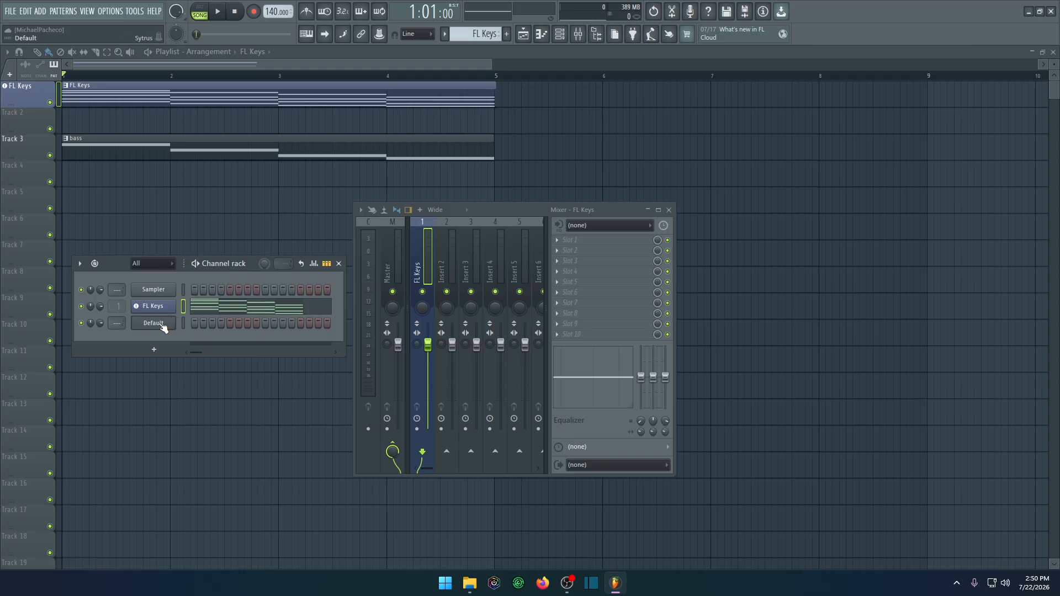
# - Assign the Default channel to a new instrument track and play the song to check both tracks' levels in the mixer
pyautogui.rightClick(162, 326)
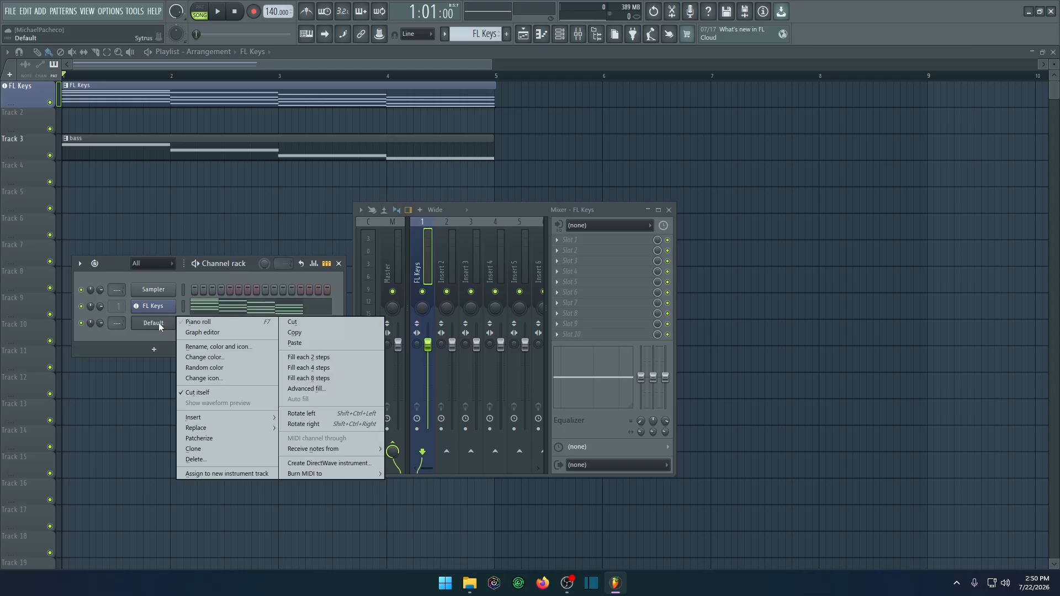
pyautogui.click(240, 475)
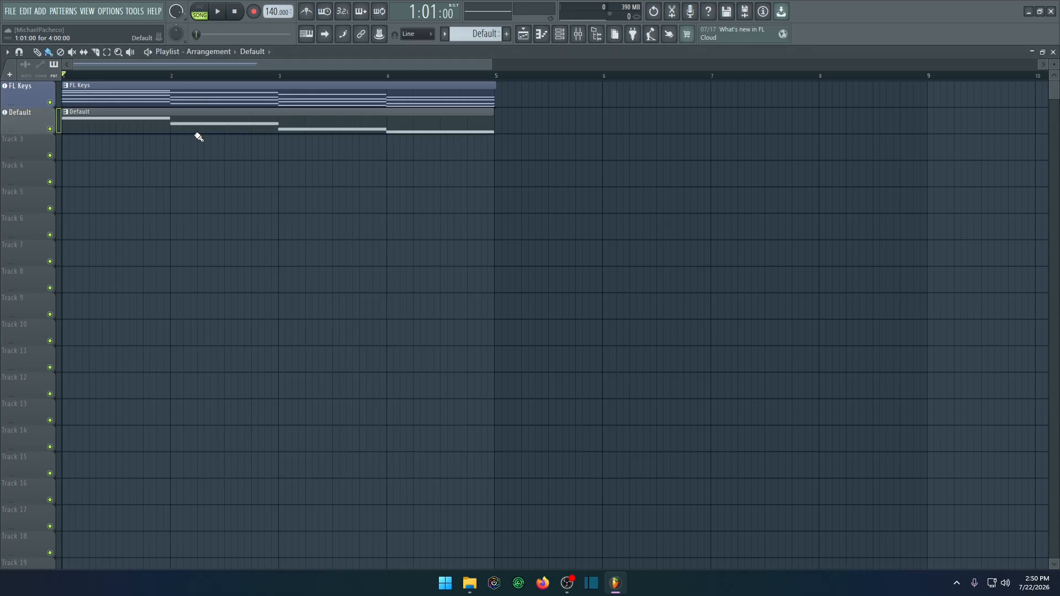
pyautogui.click(578, 34)
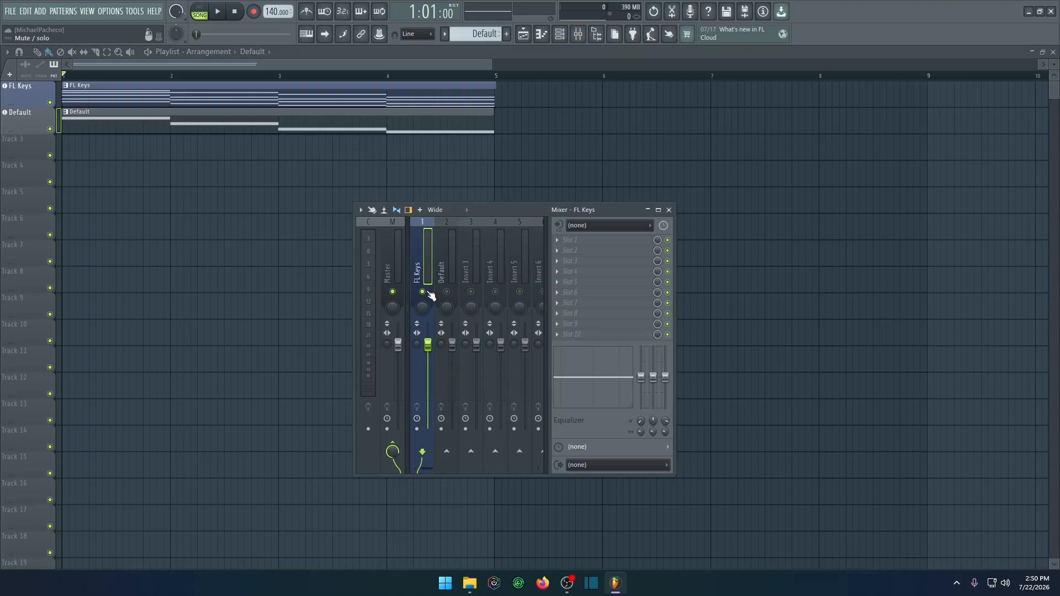
pyautogui.press('space')
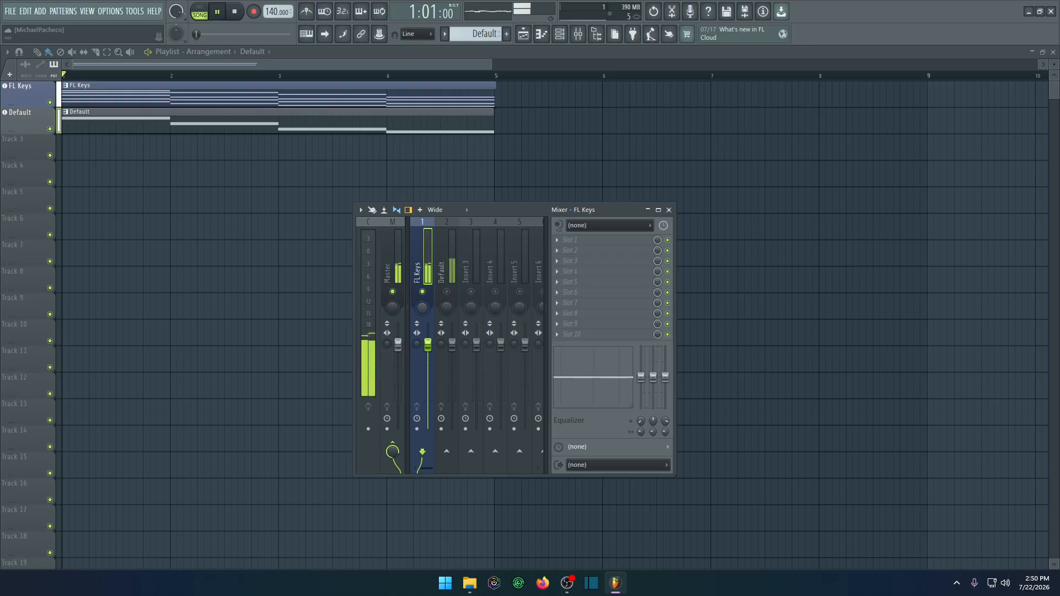
pyautogui.rightClick(425, 310)
pyautogui.press('Escape')
pyautogui.press('space')
# - Route the FL Keys mixer track to inserts 2 through 5 and remove these routings again
pyautogui.click(447, 451)
pyautogui.click(471, 451)
pyautogui.click(495, 452)
pyautogui.click(520, 451)
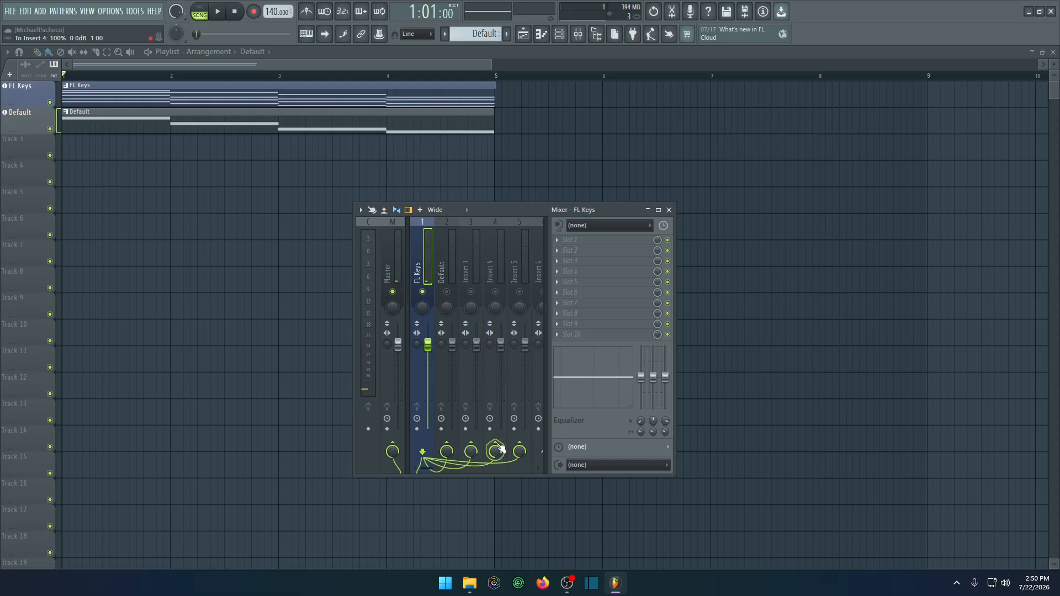
pyautogui.click(496, 449)
pyautogui.click(520, 449)
pyautogui.click(471, 450)
pyautogui.click(447, 449)
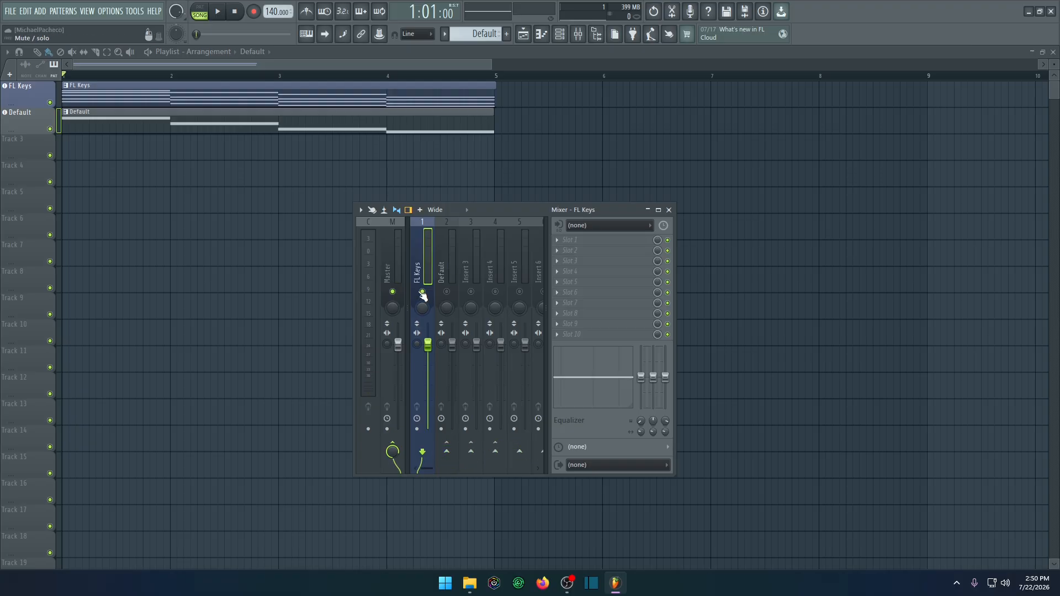
# - Load Fruity Parametric EQ 2 in the first effect slot of the FL Keys mixer track and move its window above the mixer
pyautogui.click(568, 240)
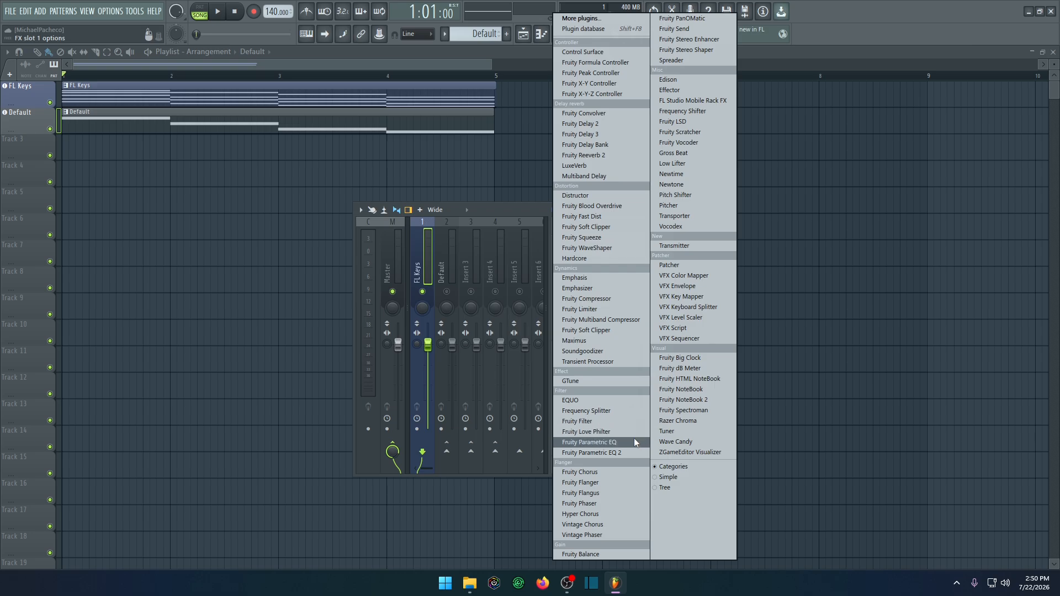
pyautogui.click(621, 452)
pyautogui.moveTo(245, 160); pyautogui.dragTo(468, 141)
# - Change EQ band 1 to a high pass, raise its cutoff to about 216 Hz during playback, and close the EQ
pyautogui.rightClick(339, 240)
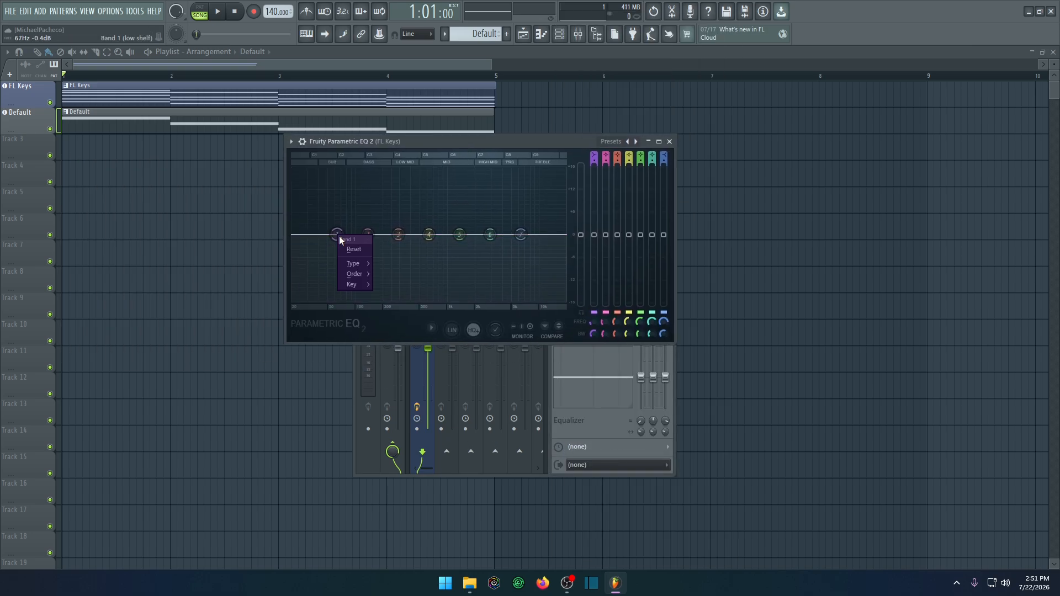
pyautogui.moveTo(356, 265)
pyautogui.click(342, 235)
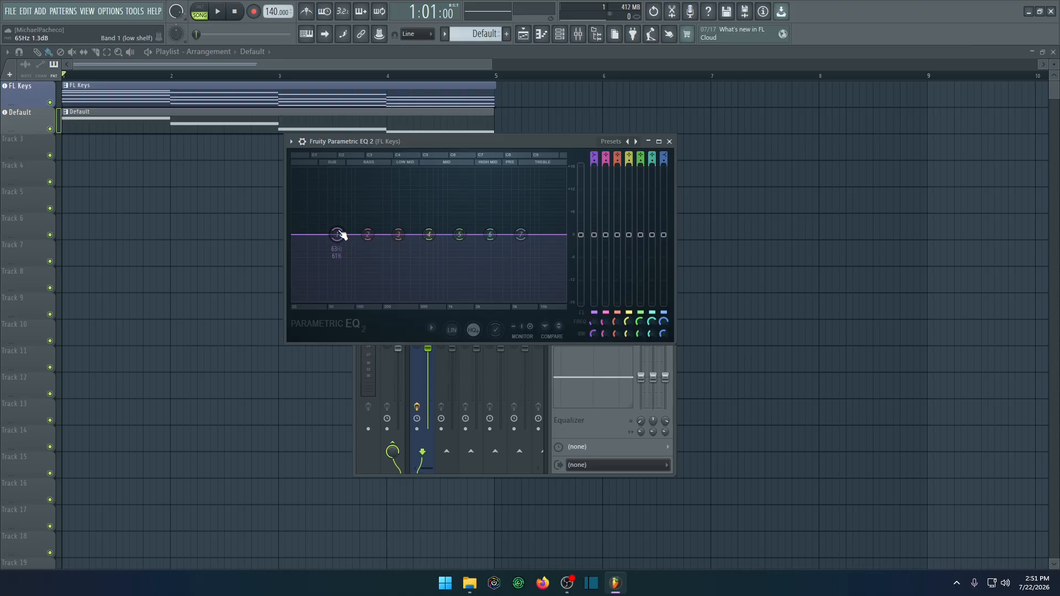
pyautogui.rightClick(338, 234)
pyautogui.moveTo(357, 262)
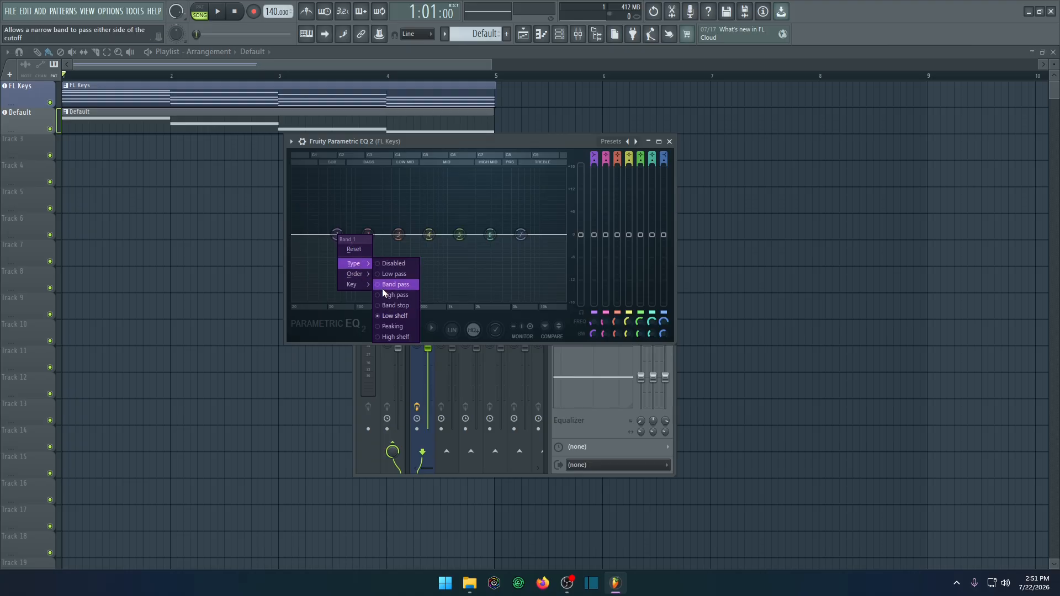
pyautogui.click(385, 294)
pyautogui.press('space')
pyautogui.moveTo(338, 234); pyautogui.dragTo(389, 237)
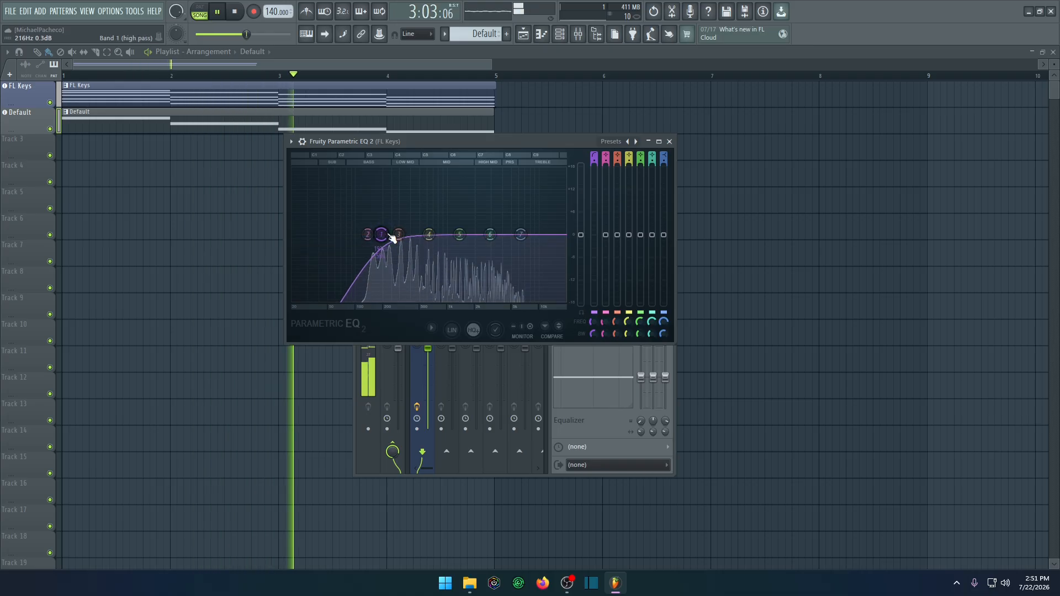
pyautogui.click(669, 141)
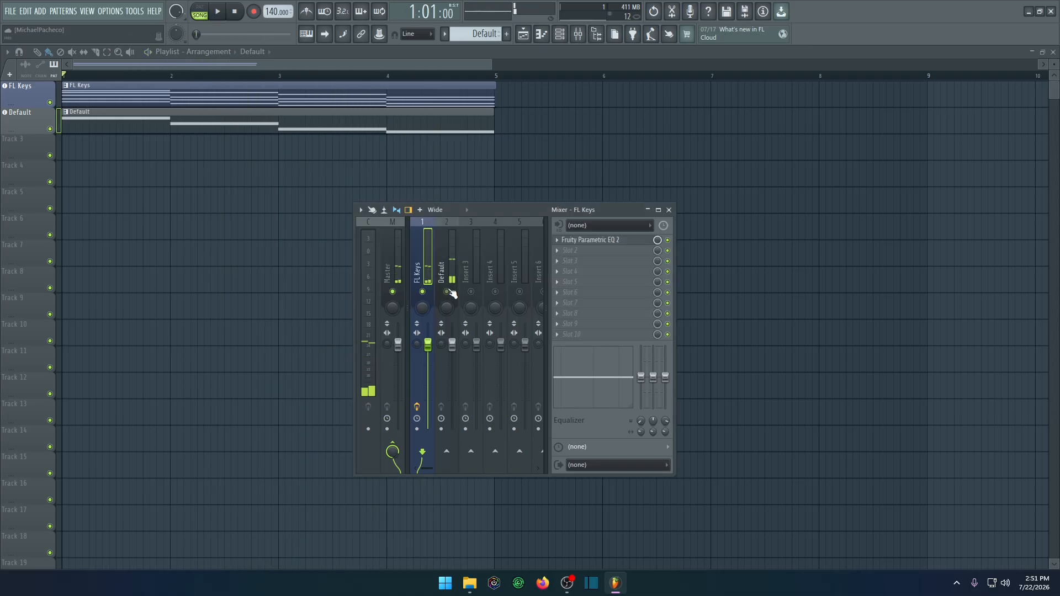
# - Lower the volume fader of the Default mixer track during playback, stop the song and hide the mixer
pyautogui.moveTo(452, 343); pyautogui.dragTo(452, 369)
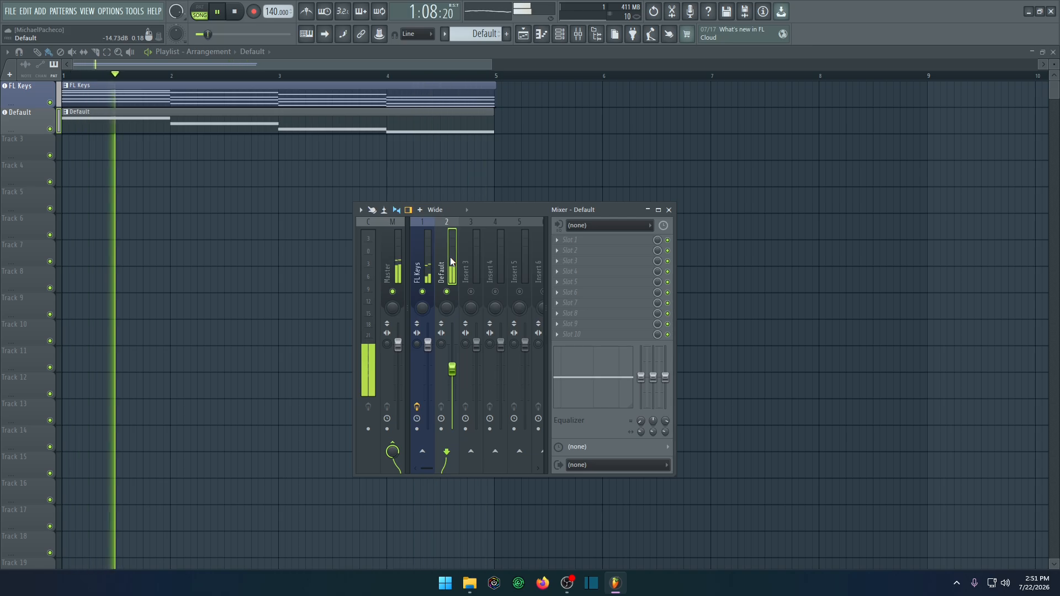
pyautogui.press('space')
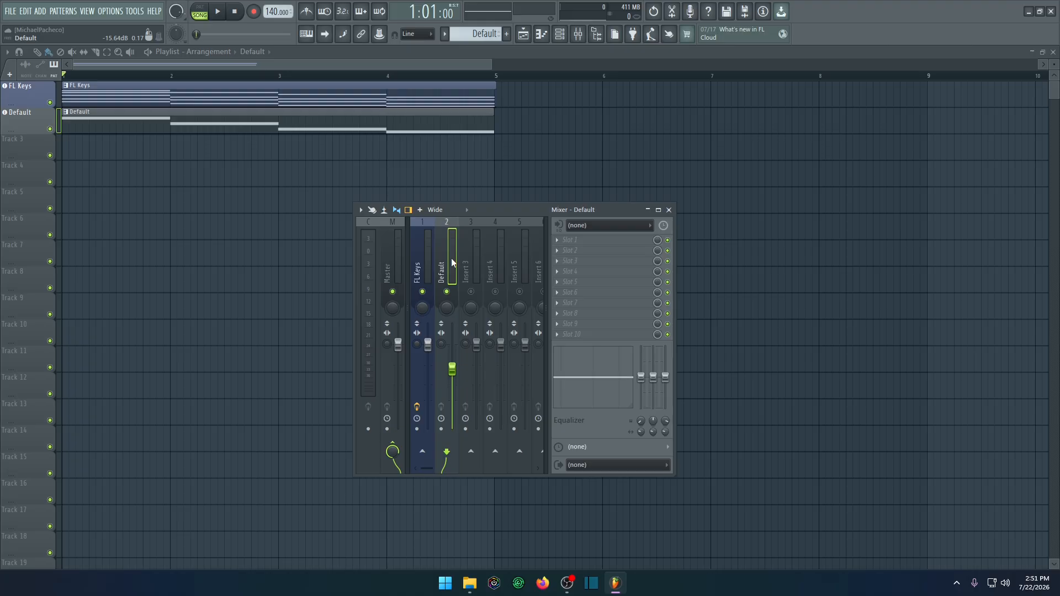
pyautogui.click(579, 37)
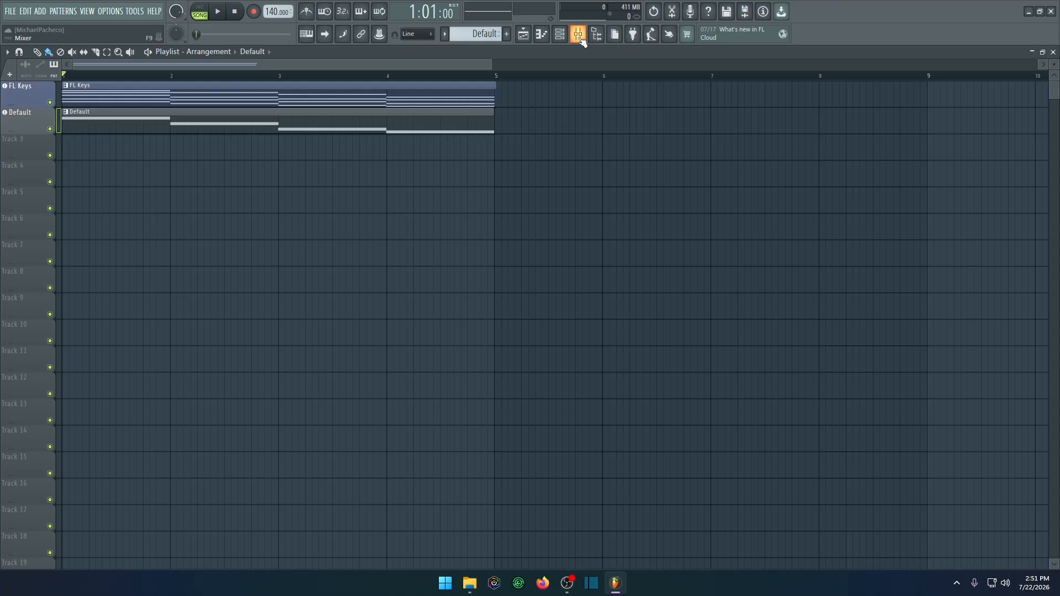
# - Show the browser and move its window clear of the playlist clips
pyautogui.click(596, 34)
pyautogui.moveTo(239, 115); pyautogui.dragTo(767, 77)
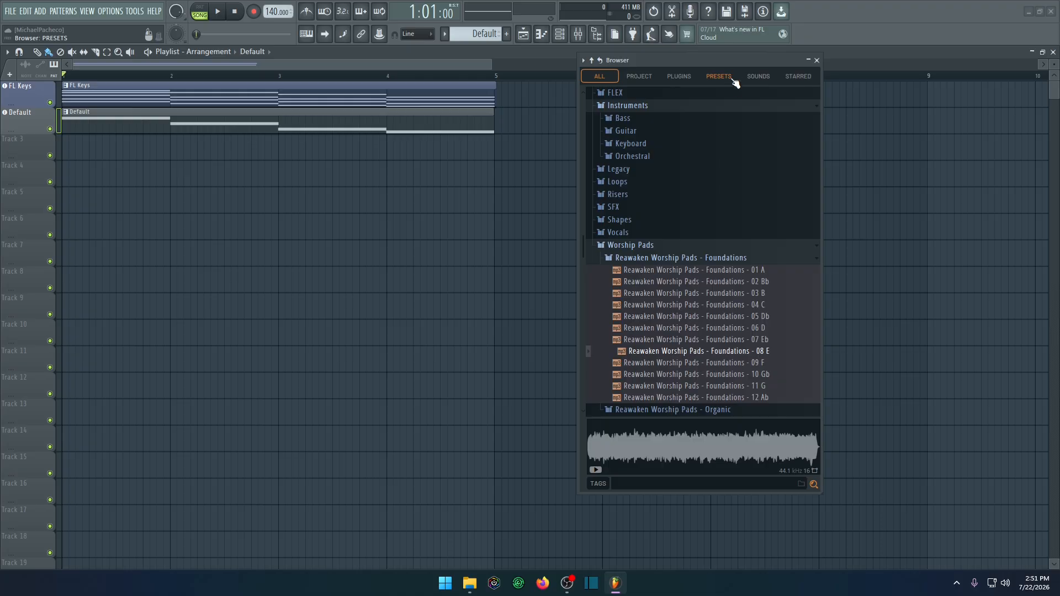
pyautogui.moveTo(739, 60); pyautogui.dragTo(908, 101)
pyautogui.moveTo(907, 101); pyautogui.dragTo(905, 107)
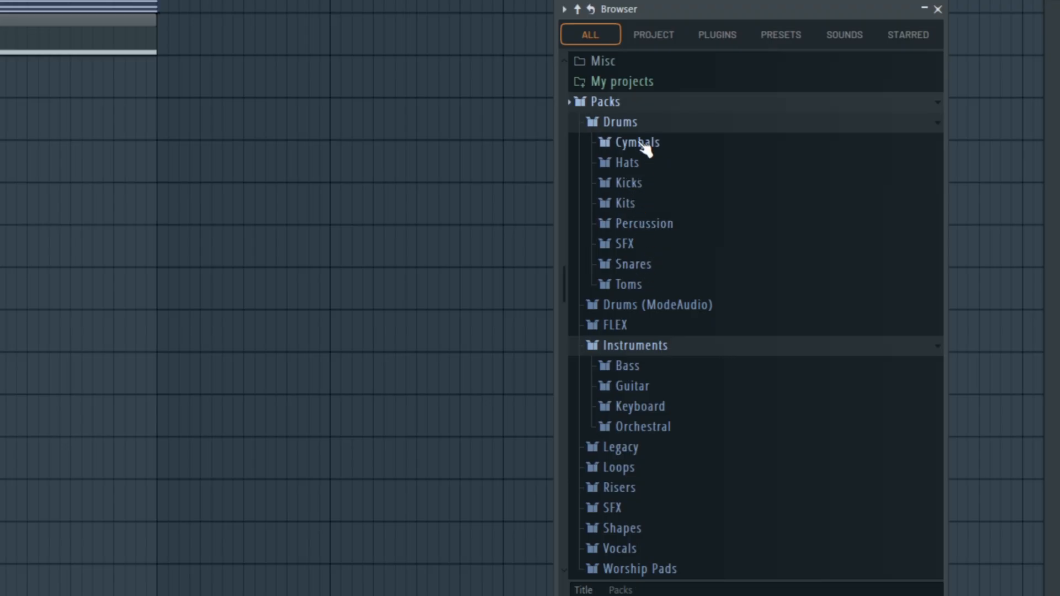
# - Examine the FLEX pack folder and the Bass, Guitar, Keyboard and Orchestral instrument folders in the browser's packs
pyautogui.click(622, 330)
pyautogui.click(635, 345)
pyautogui.moveTo(662, 380); pyautogui.dragTo(638, 350)
pyautogui.click(636, 346)
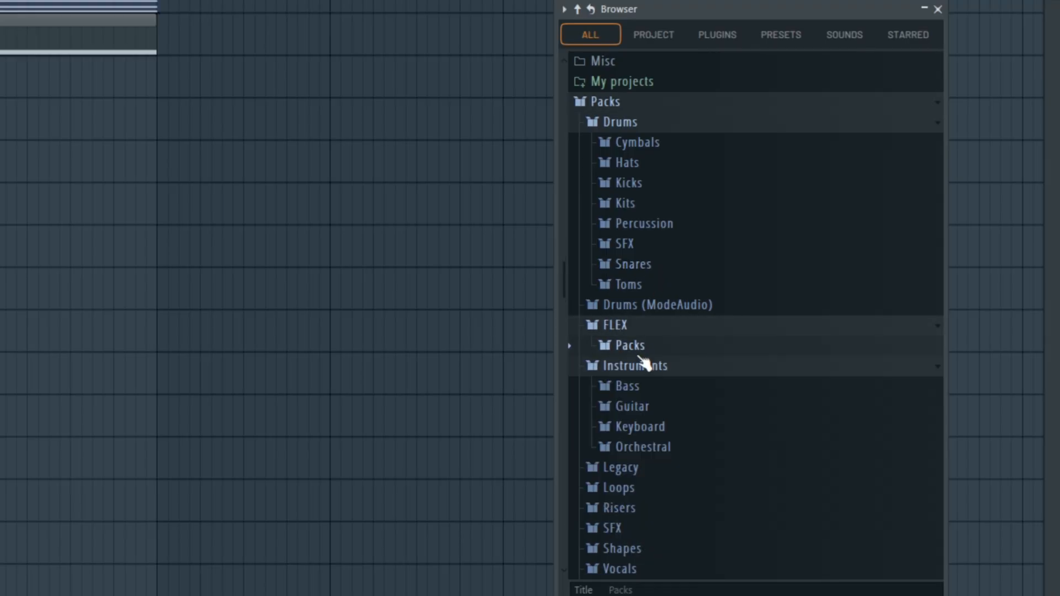
pyautogui.click(637, 393)
pyautogui.click(629, 385)
pyautogui.click(639, 406)
pyautogui.click(640, 405)
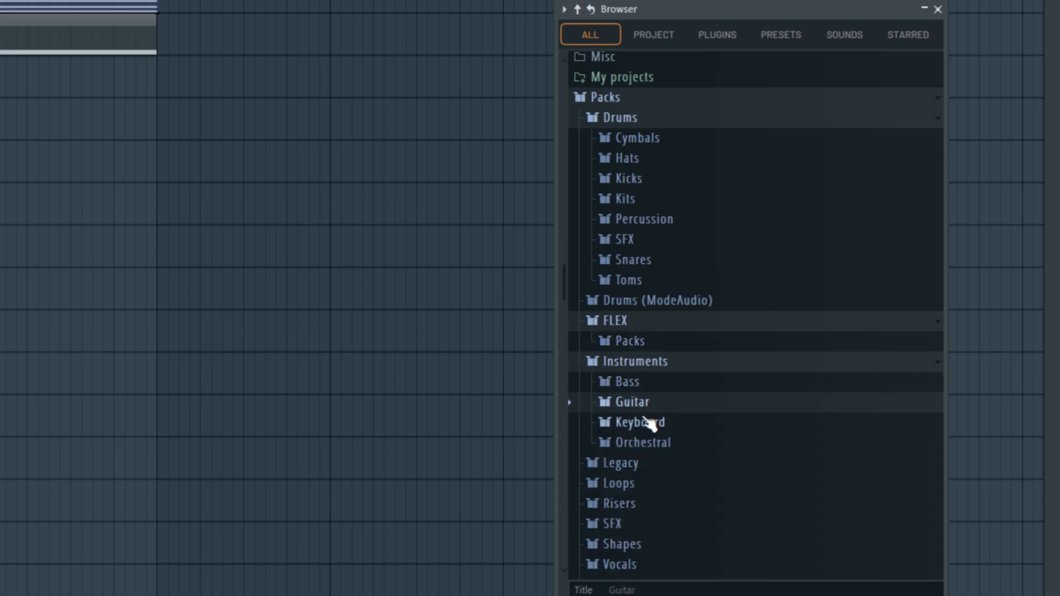
pyautogui.click(650, 424)
pyautogui.click(650, 424)
pyautogui.click(654, 443)
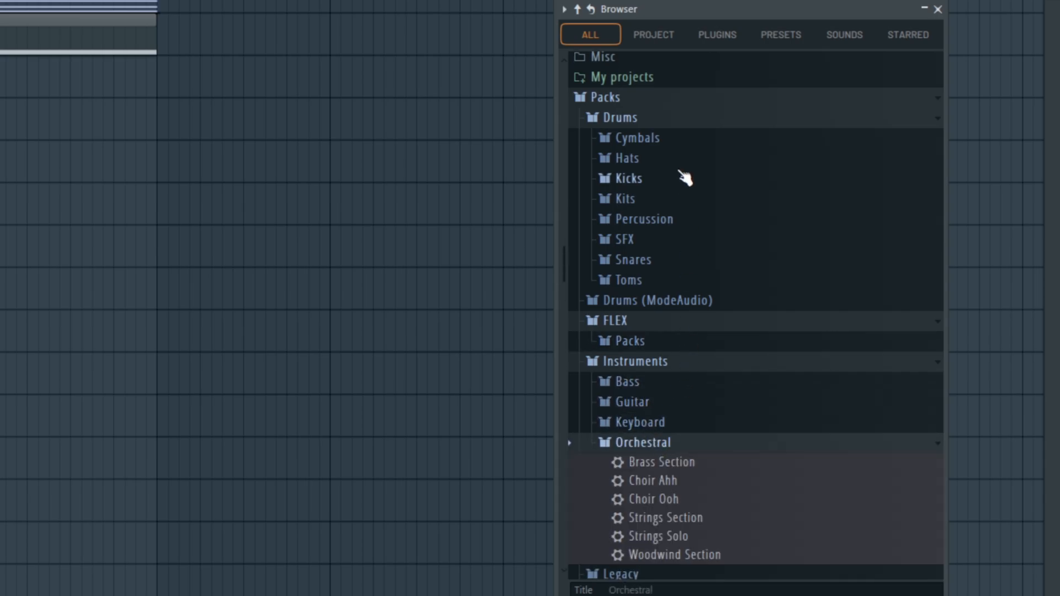
# - Examine the Drum, MIDI and Misc generators in the browser's plugin database
pyautogui.click(713, 35)
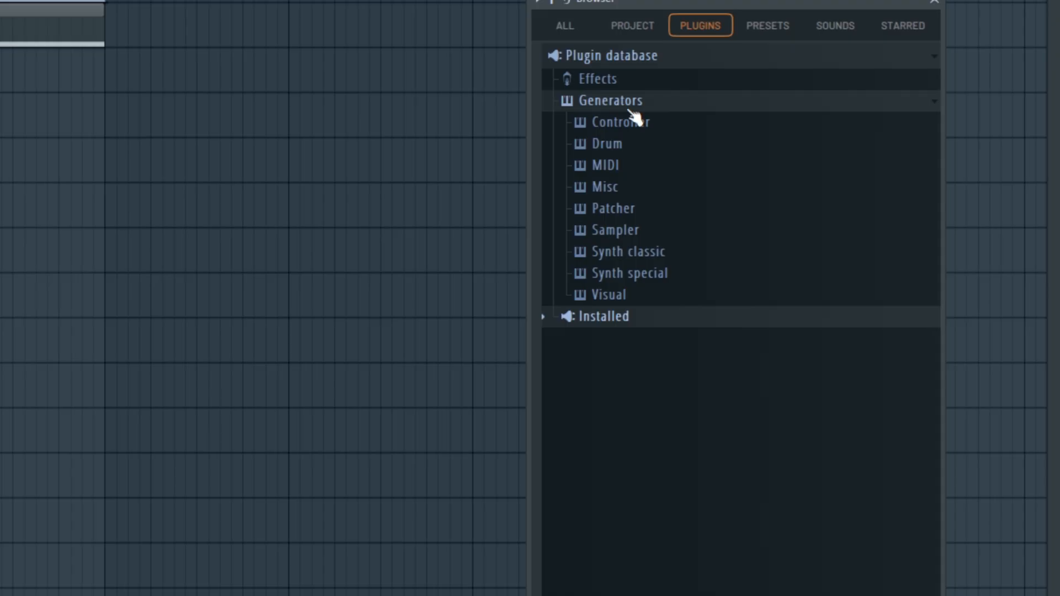
pyautogui.click(610, 148)
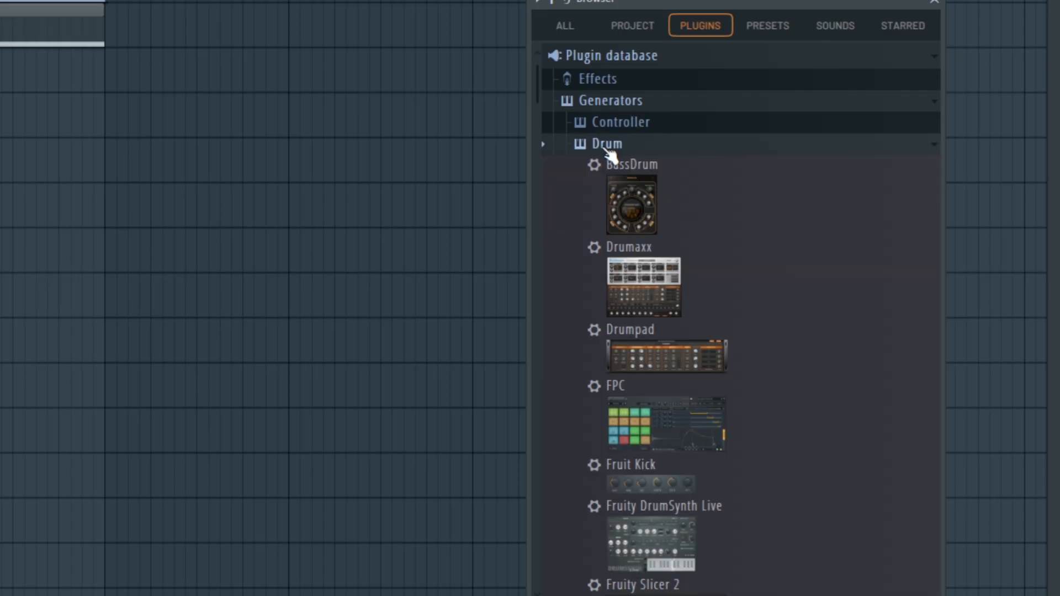
pyautogui.click(624, 146)
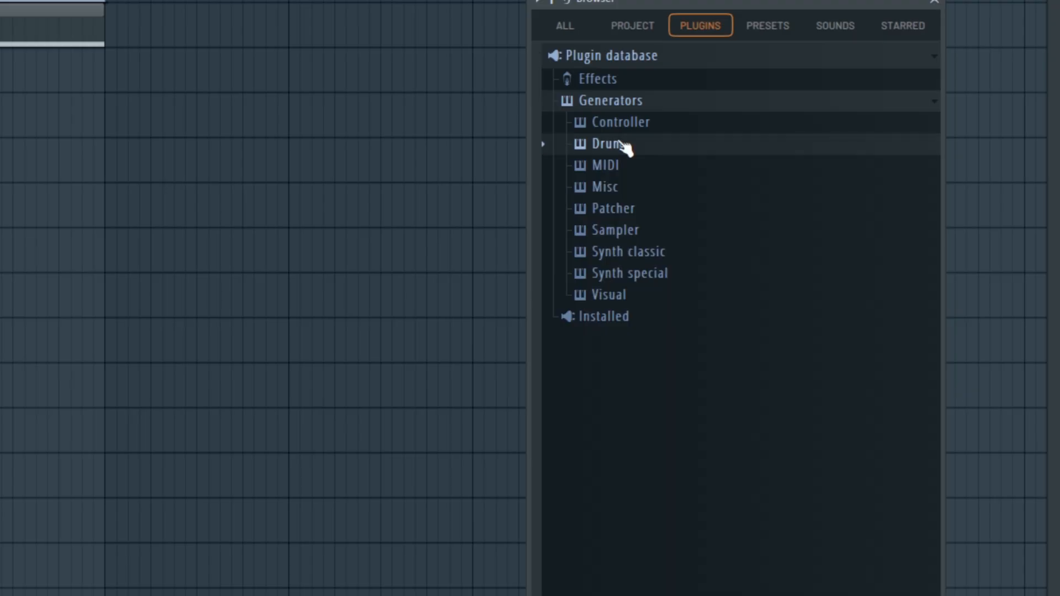
pyautogui.click(616, 168)
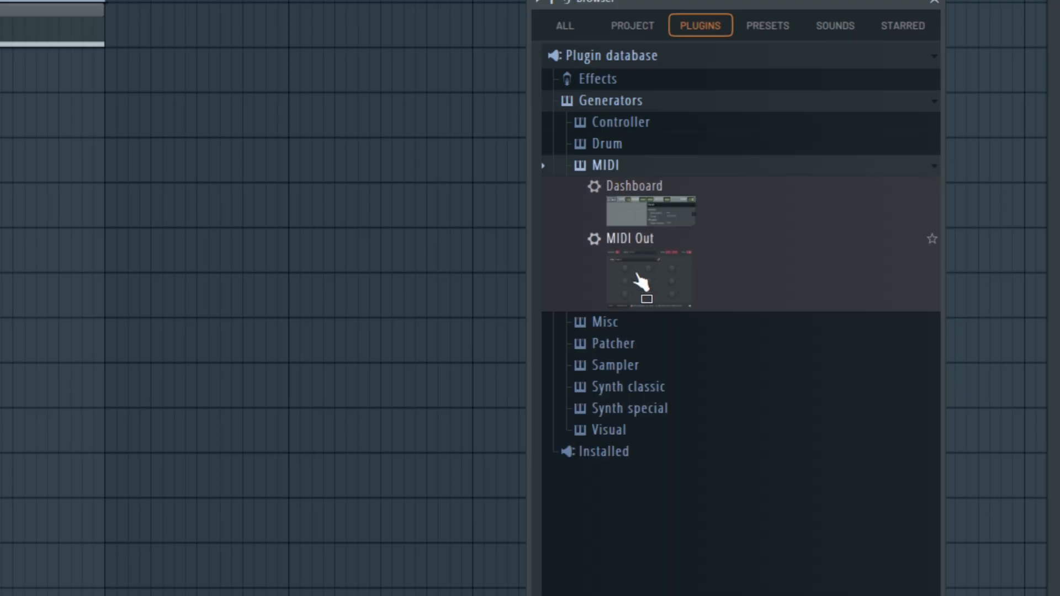
pyautogui.click(616, 169)
pyautogui.click(606, 186)
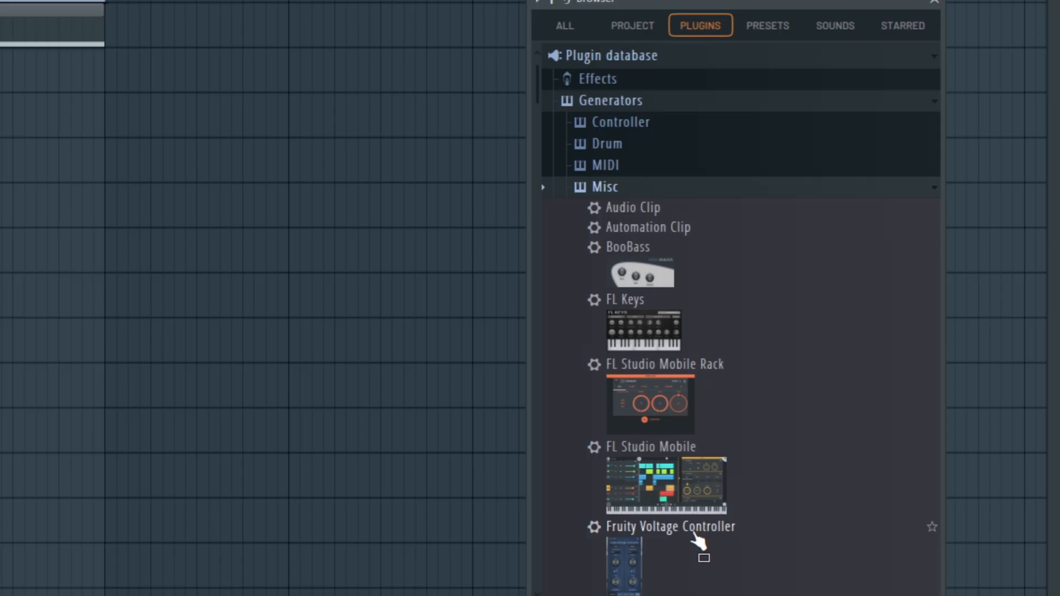
pyautogui.click(611, 188)
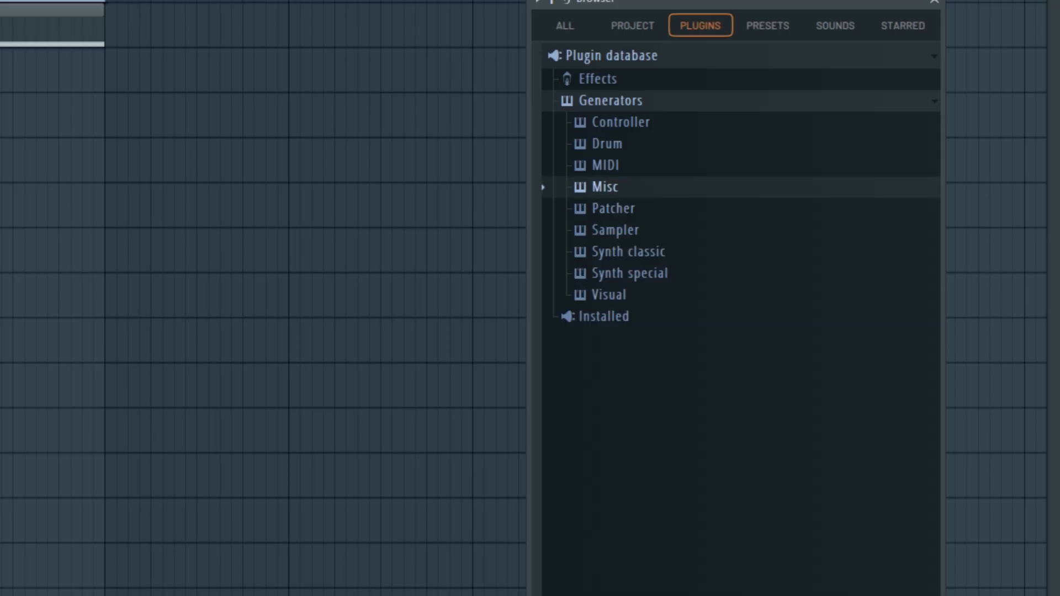
# - Add BooBass from the Misc generators to Track 6 as an instrument track and show it in the channel rack and mixer
pyautogui.click(611, 188)
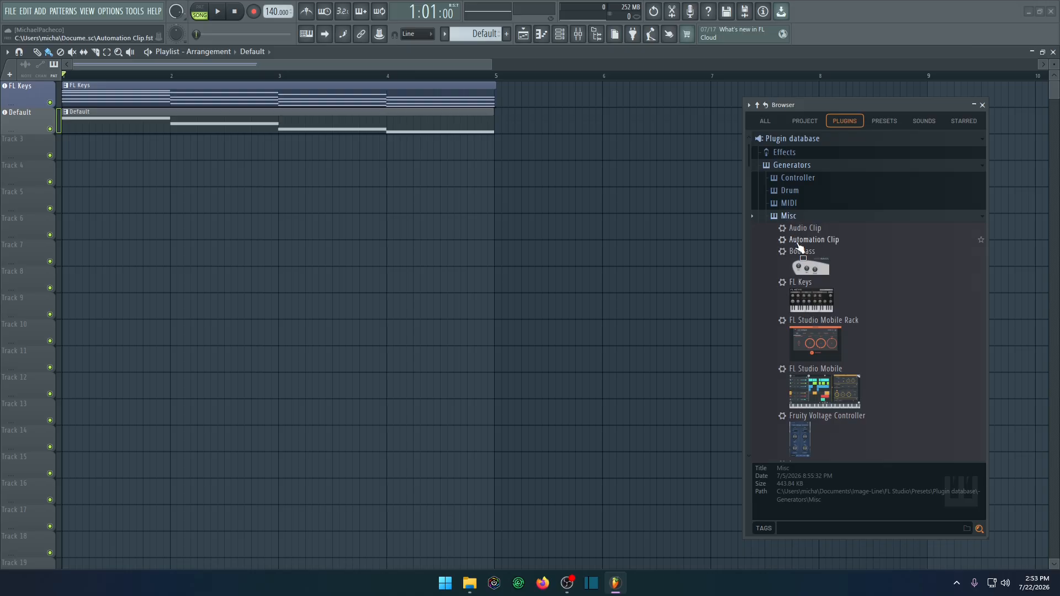
pyautogui.moveTo(808, 268); pyautogui.dragTo(31, 219)
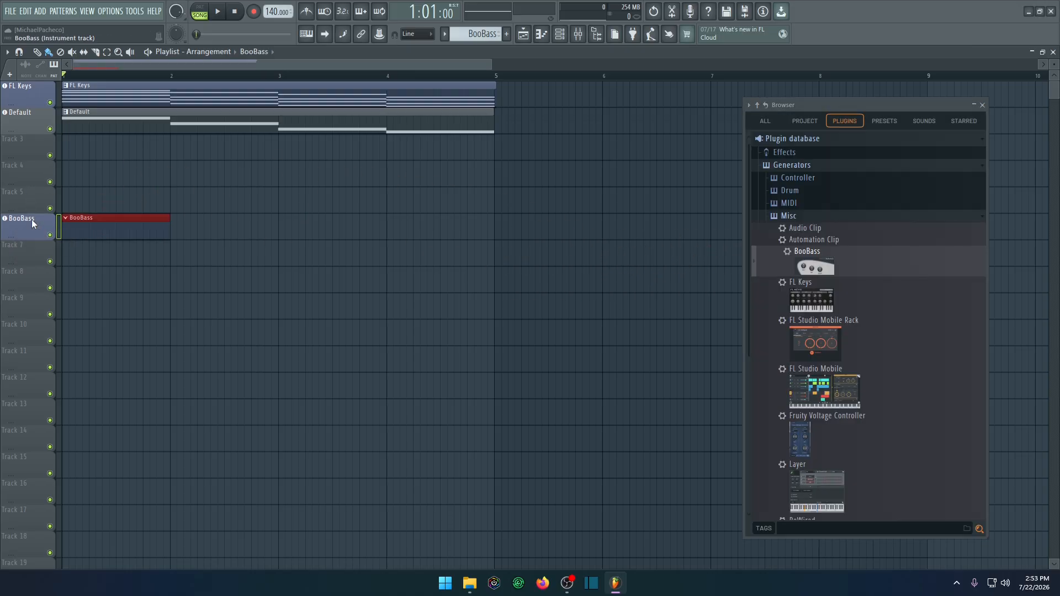
pyautogui.click(562, 42)
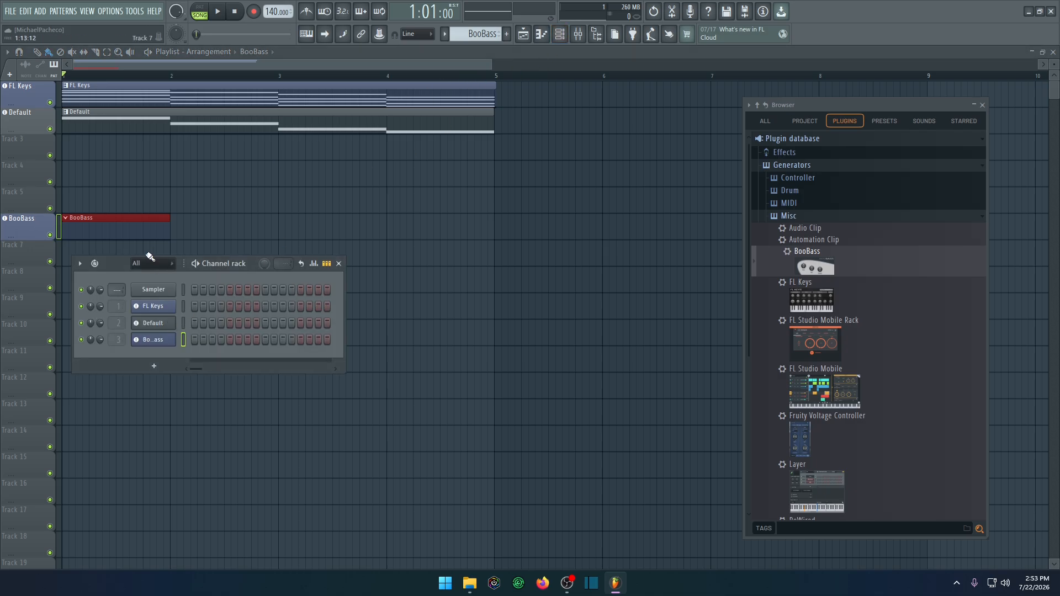
pyautogui.moveTo(124, 255); pyautogui.dragTo(240, 243)
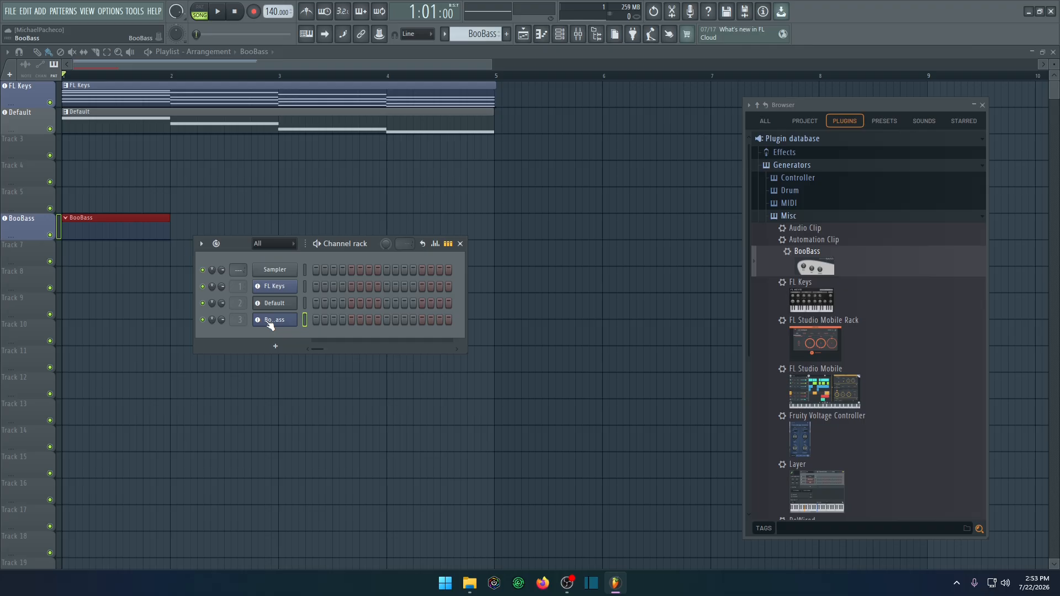
pyautogui.press('F9')
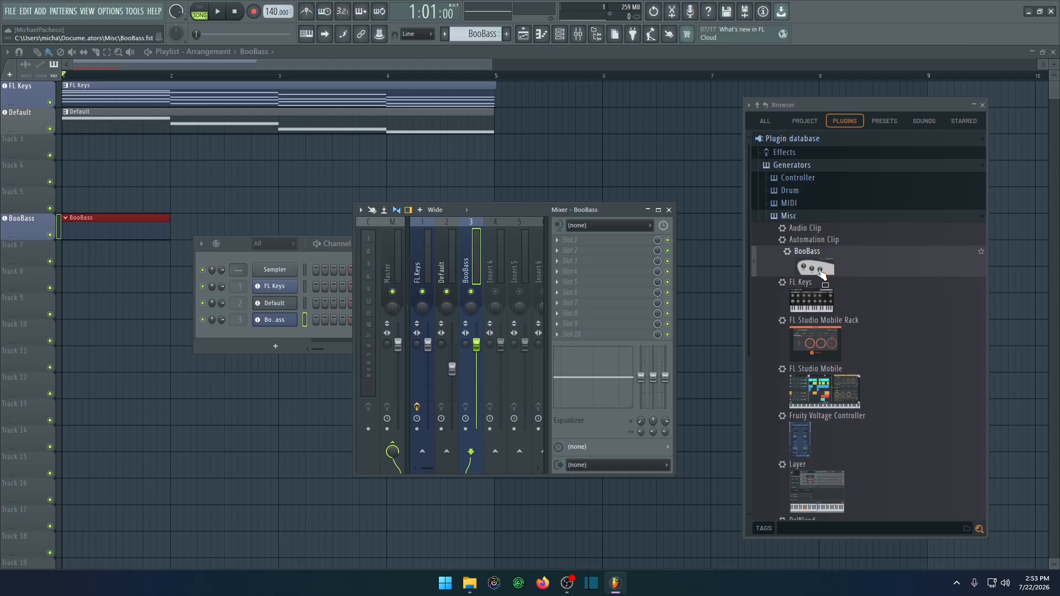
# - Examine the browser's online sounds and its preset libraries, including FLEX and FPC
pyautogui.click(885, 123)
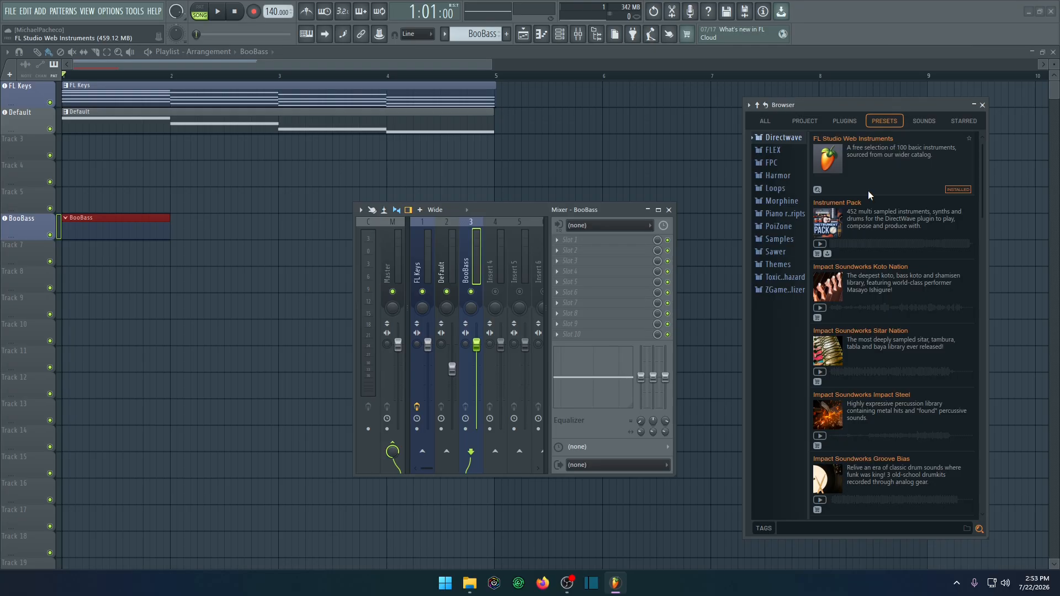
pyautogui.click(925, 122)
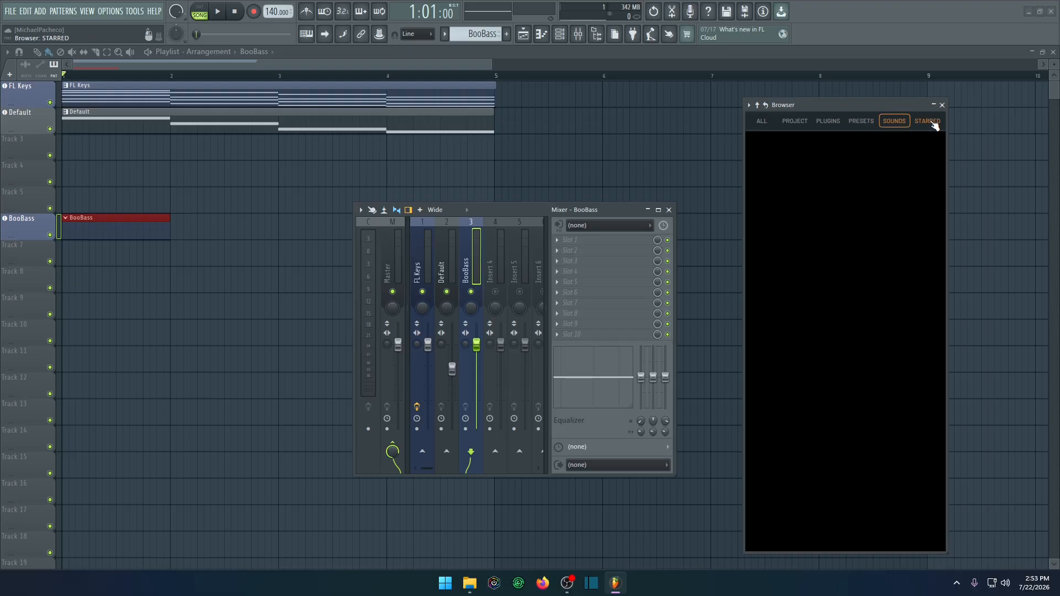
pyautogui.click(883, 122)
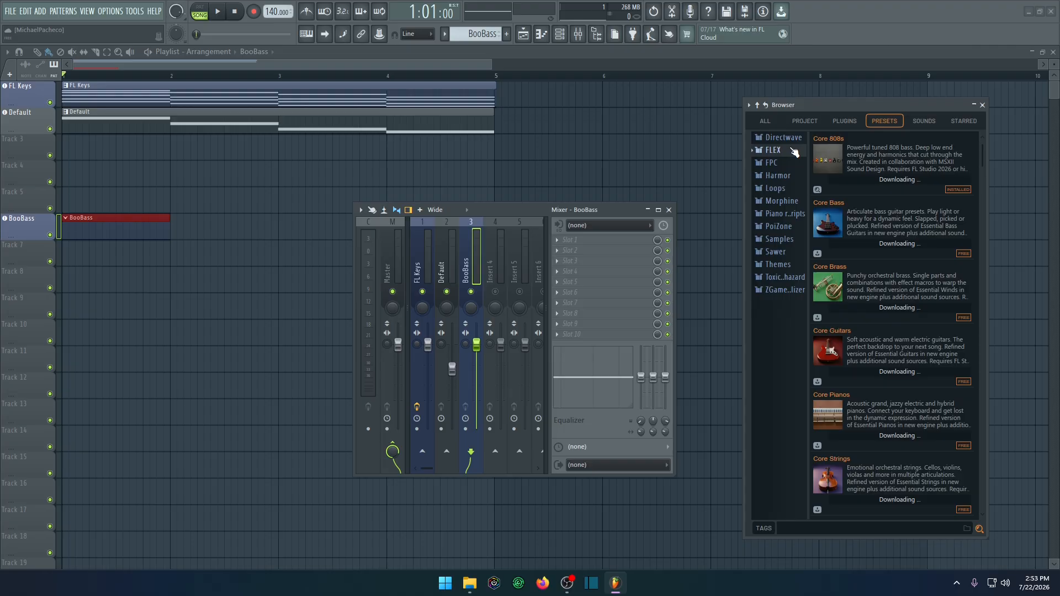
pyautogui.click(783, 164)
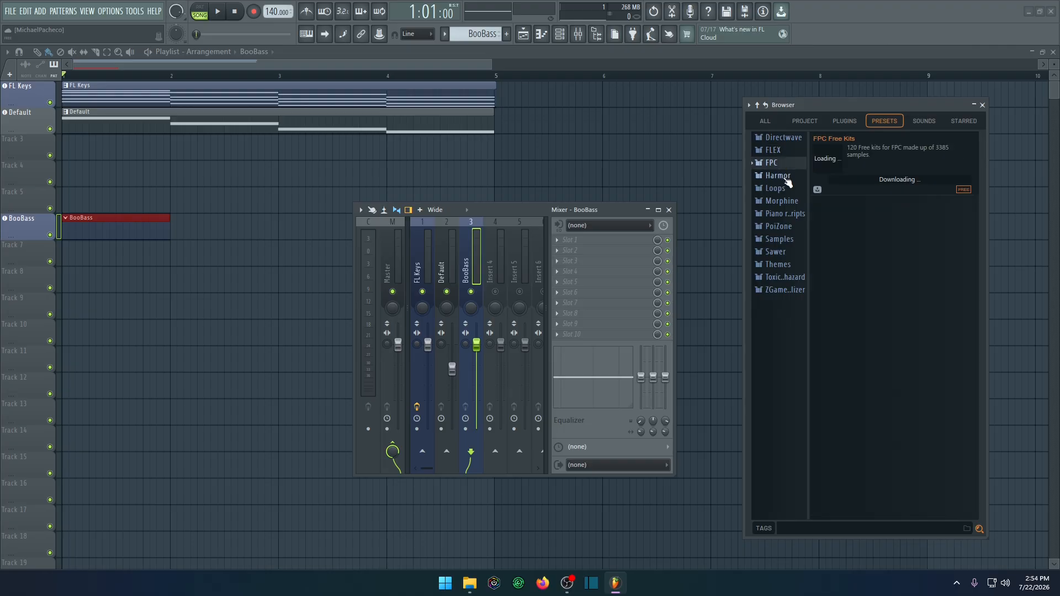
# - Close the browser, start a new project from the Empty template and show its playlist
pyautogui.click(981, 105)
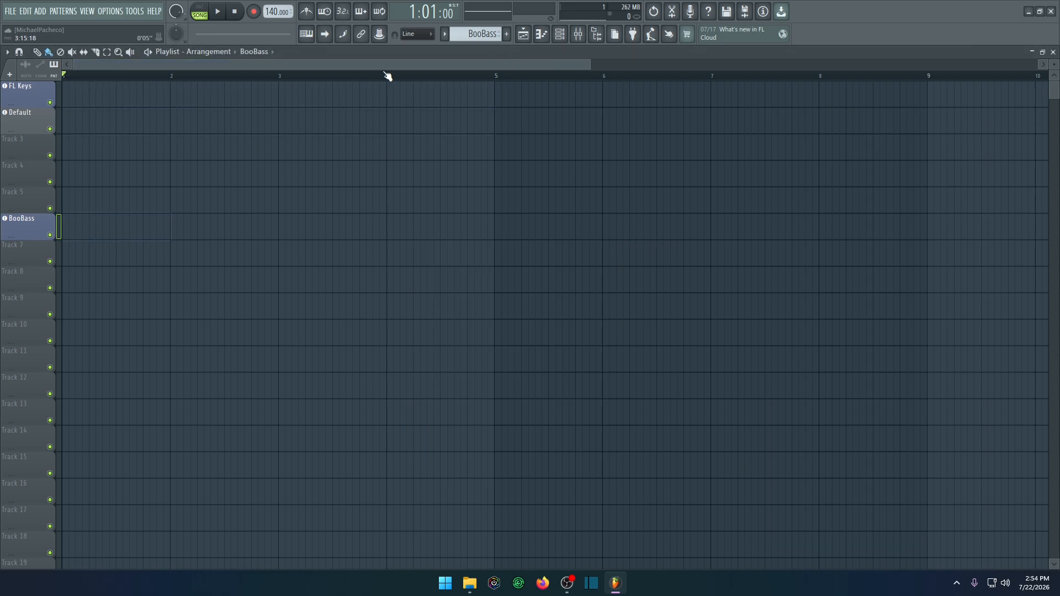
pyautogui.click(9, 11)
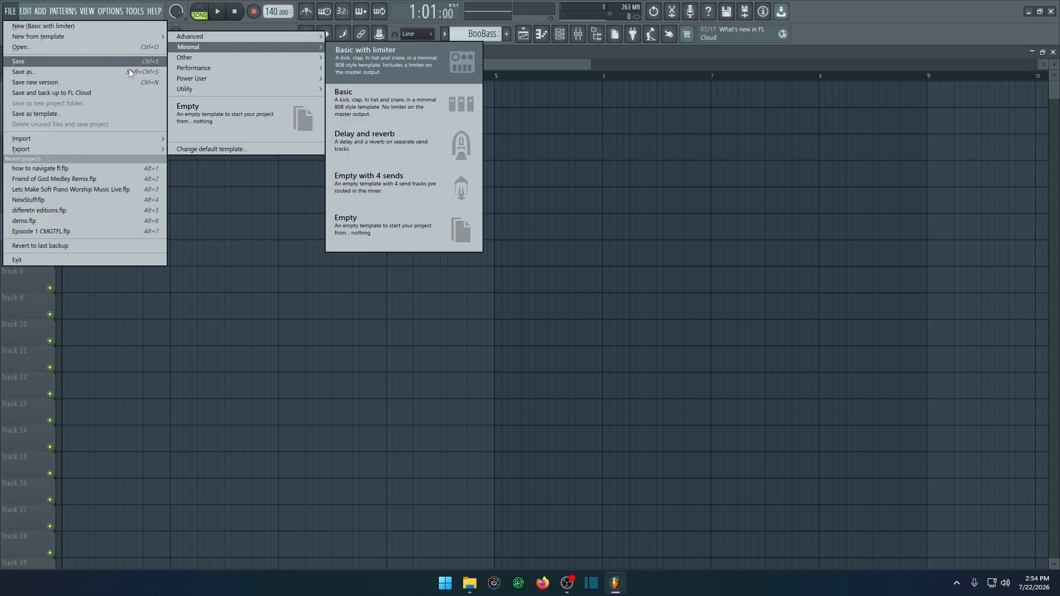
pyautogui.click(220, 118)
pyautogui.click(543, 324)
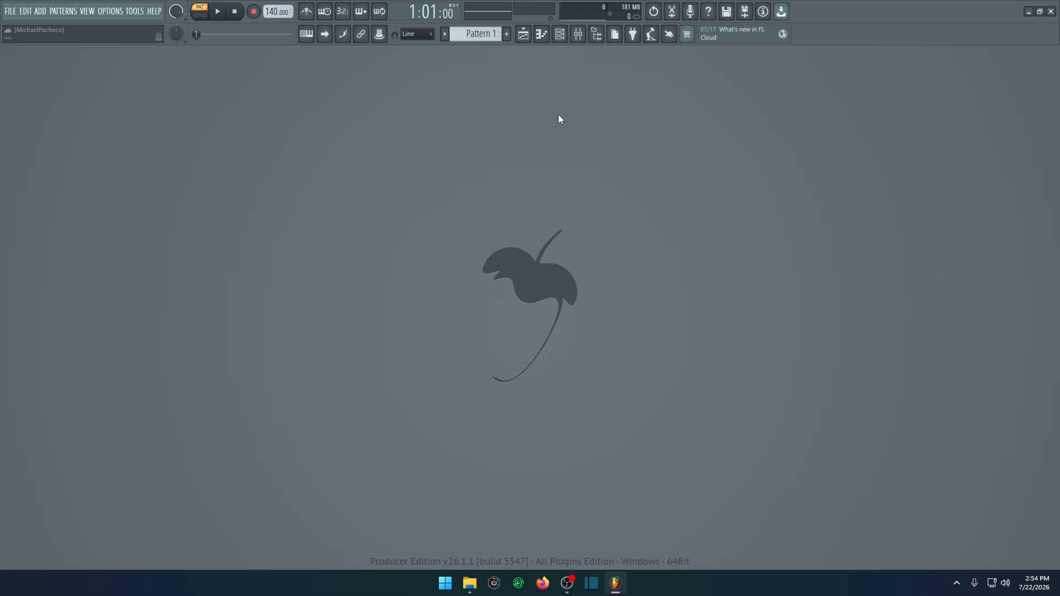
pyautogui.click(522, 34)
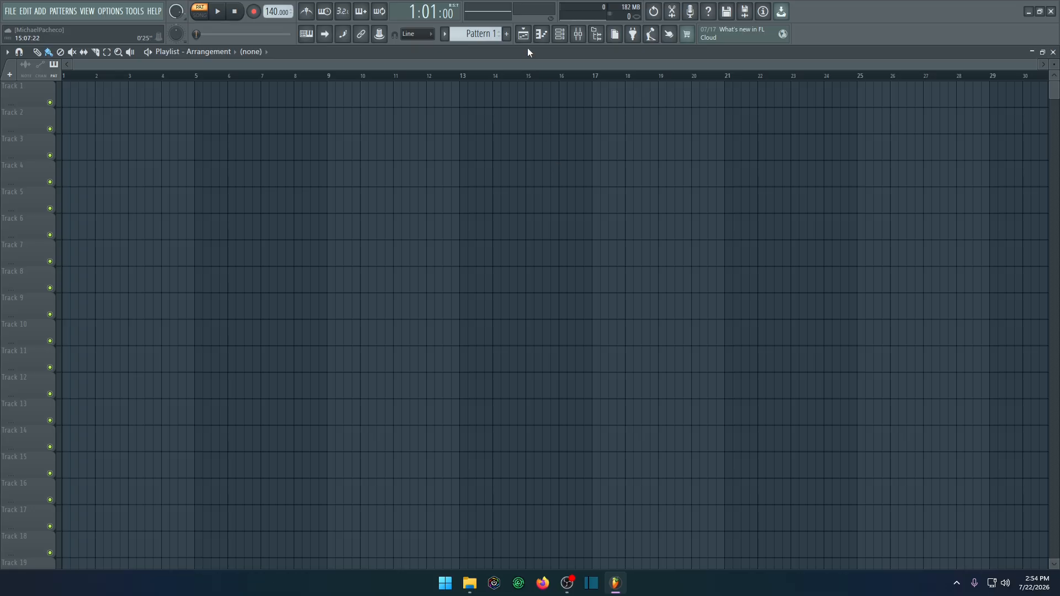
# - Draw trial notes a little over one bar long on F1, A1, E2, G#2 and G1 in the Sampler's piano roll and delete them
pyautogui.click(542, 33)
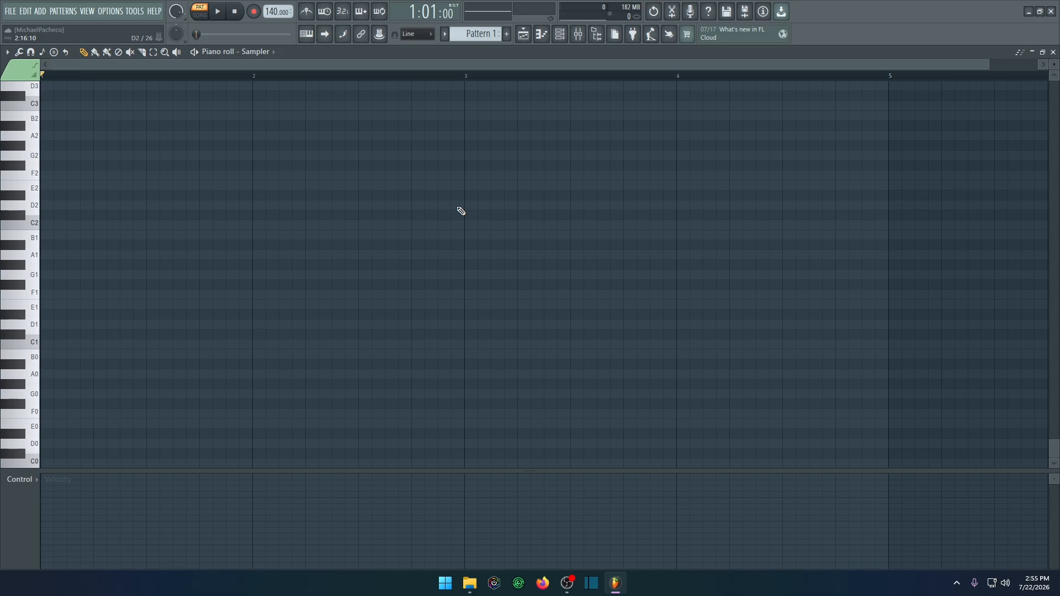
pyautogui.click(43, 294)
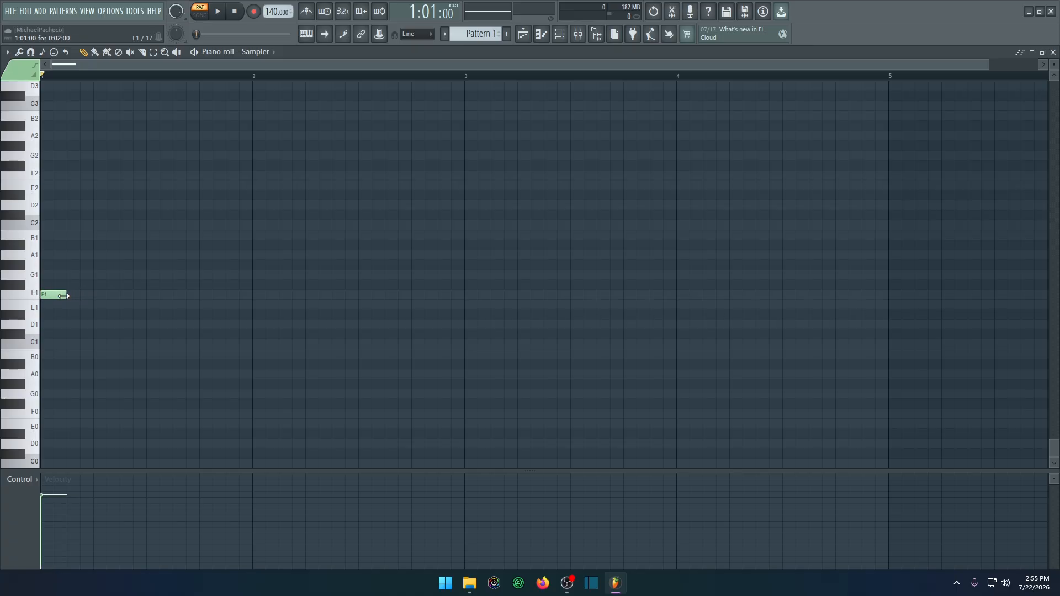
pyautogui.moveTo(66, 294); pyautogui.dragTo(279, 294)
pyautogui.click(217, 254)
pyautogui.click(257, 185)
pyautogui.click(151, 145)
pyautogui.click(151, 274)
pyautogui.rightClick(231, 295)
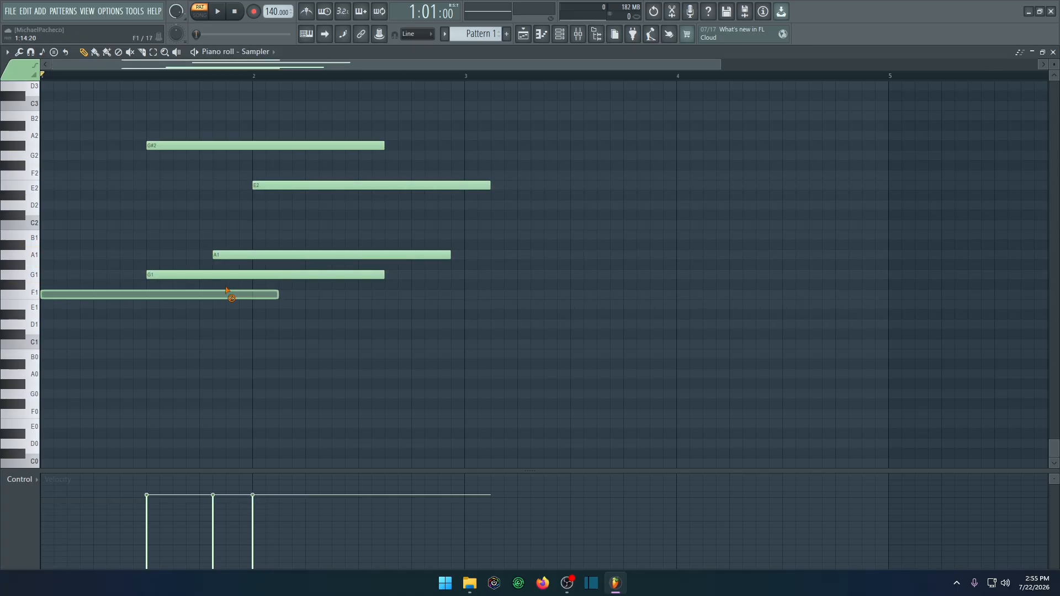
pyautogui.click(541, 36)
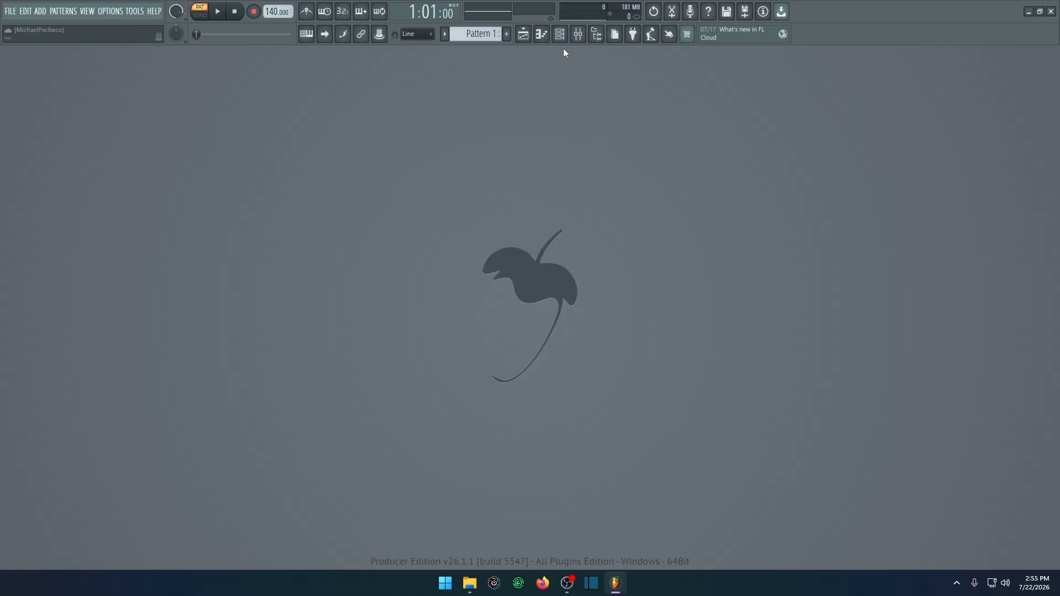
# - Show the channel rack, shift it slightly and examine the instruments available for a new channel
pyautogui.click(561, 35)
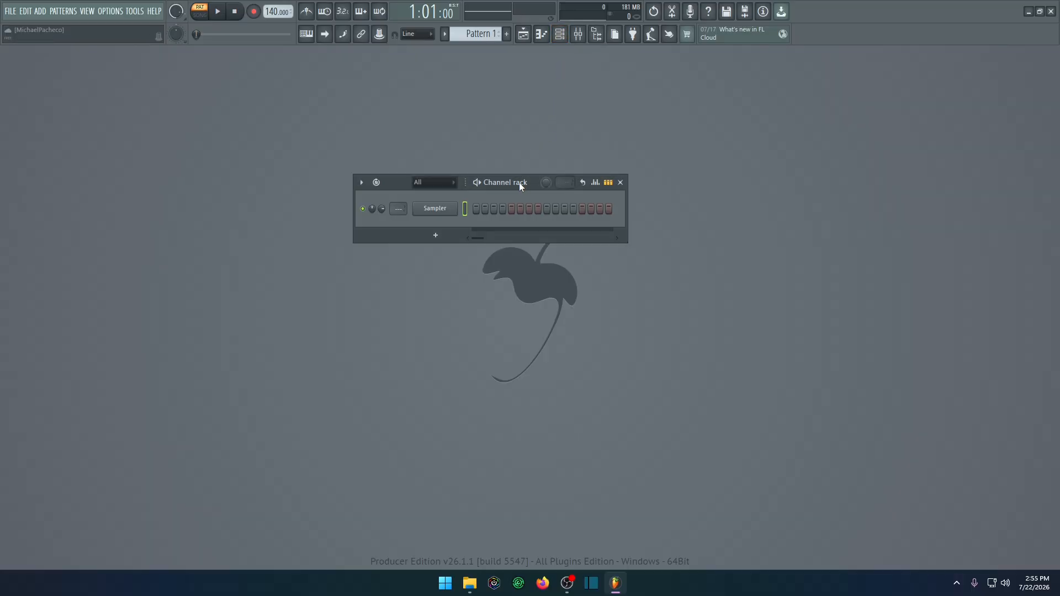
pyautogui.moveTo(521, 182); pyautogui.dragTo(493, 181)
pyautogui.click(411, 238)
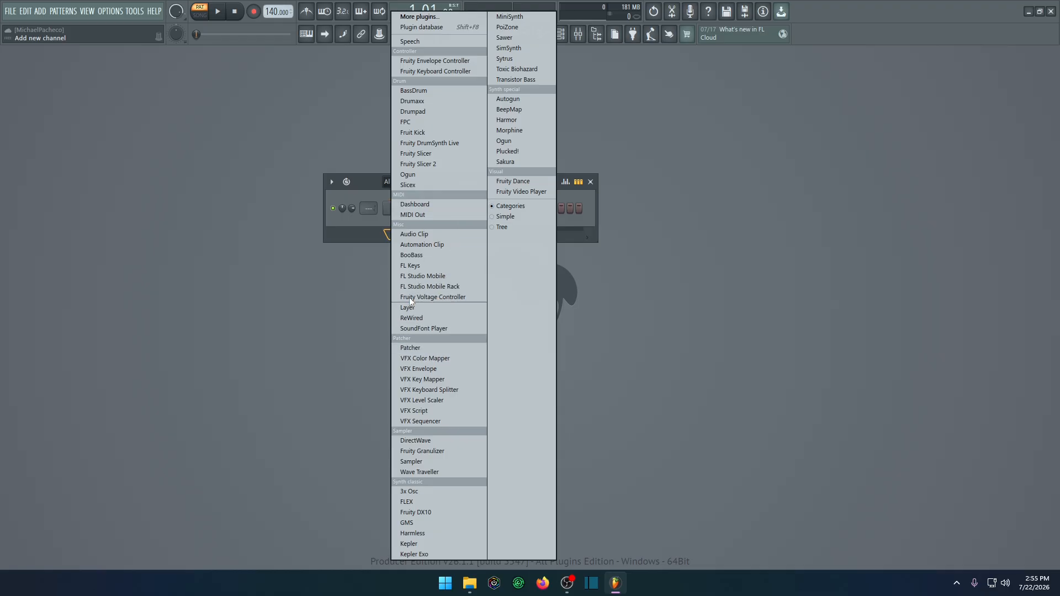
pyautogui.click(369, 190)
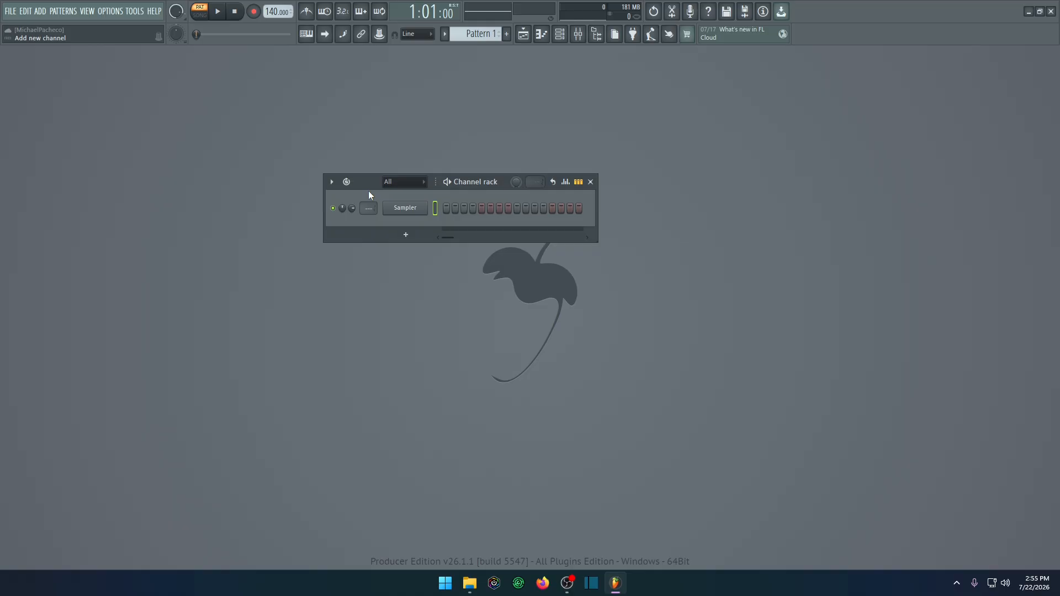
# - Close the channel rack, show the mixer and reposition its window
pyautogui.click(590, 182)
pyautogui.click(577, 35)
pyautogui.moveTo(514, 206); pyautogui.dragTo(482, 157)
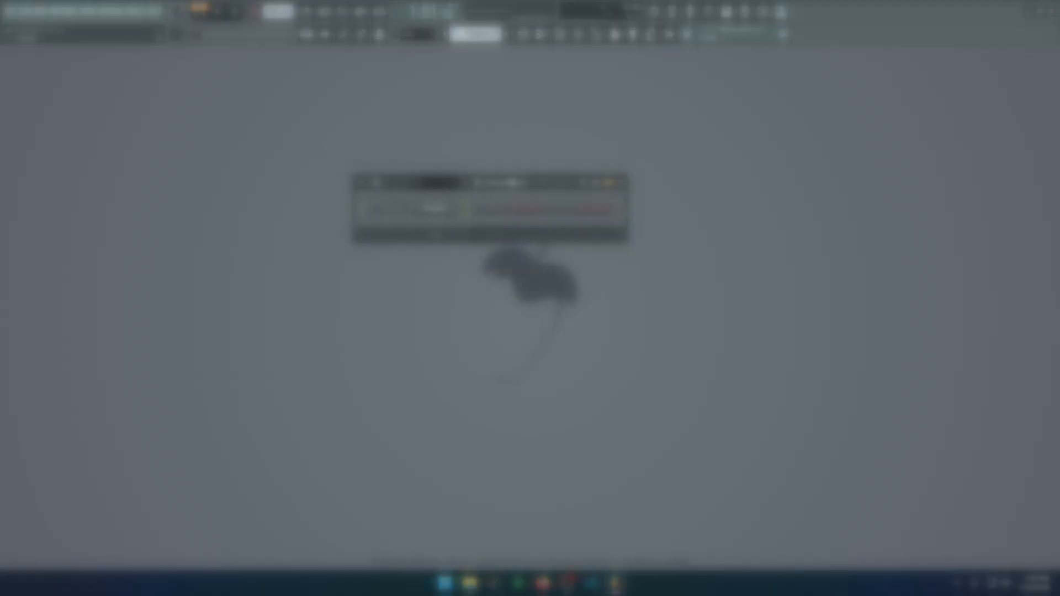
pyautogui.click(623, 182)
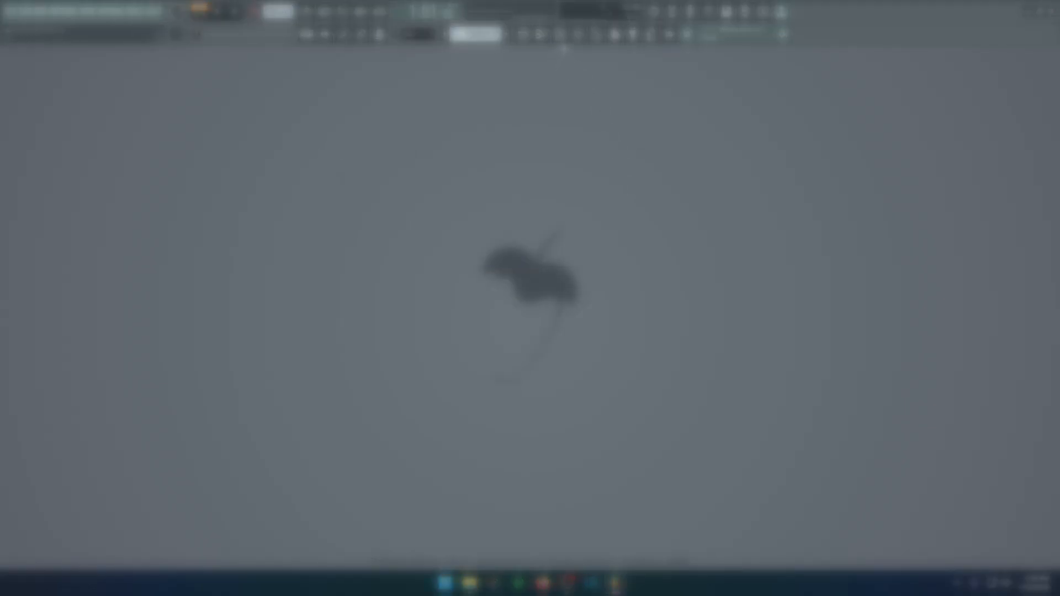
pyautogui.click(559, 34)
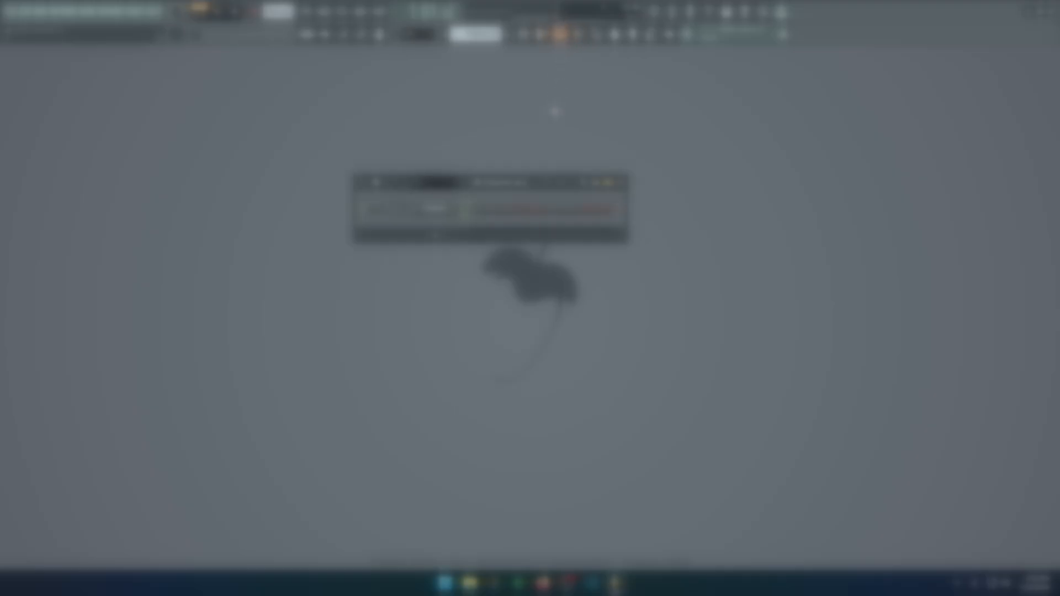
pyautogui.moveTo(525, 188); pyautogui.dragTo(494, 186)
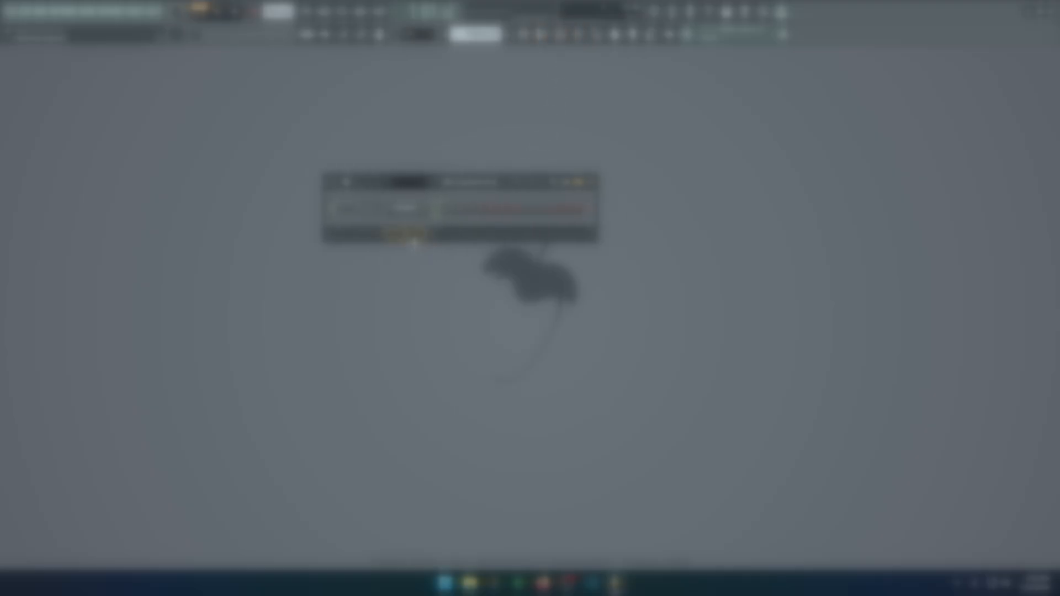
pyautogui.click(412, 235)
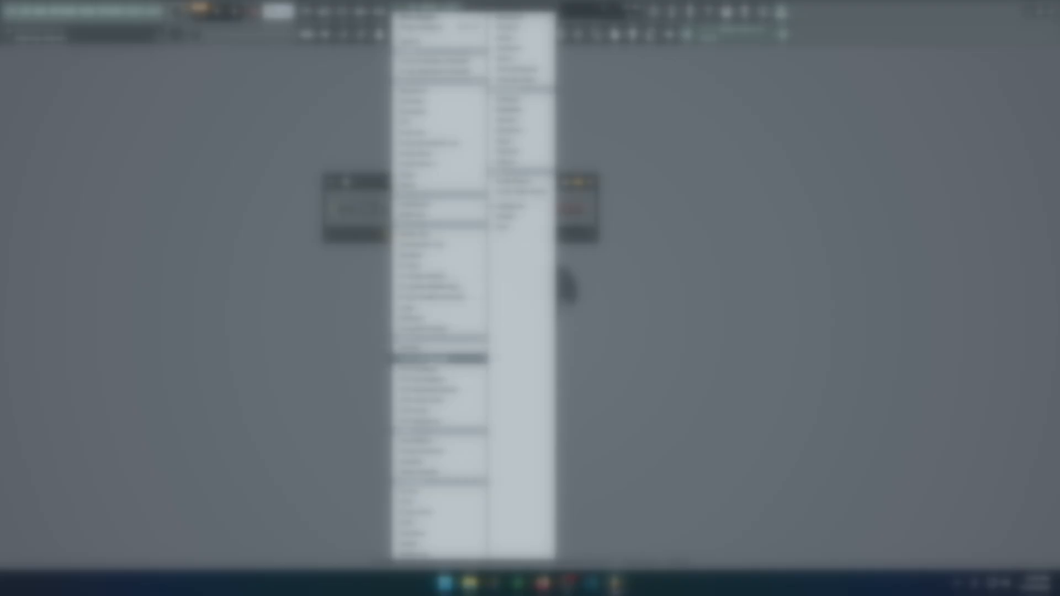
pyautogui.click(370, 195)
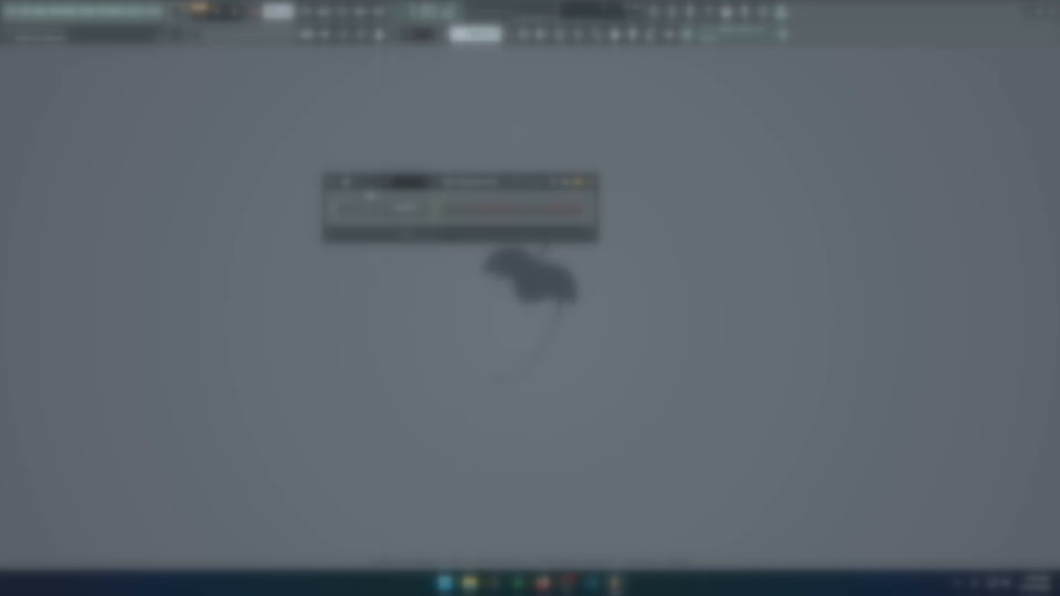